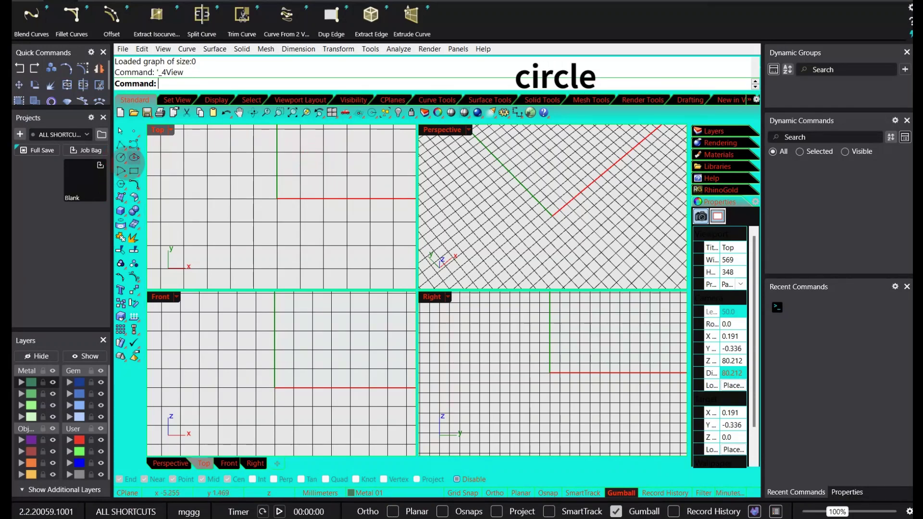
Draw a 15 mm diameter circle centred at the origin (0)
{"action": "left_click", "coordinate": [120, 157]}
{"action": "scroll", "coordinate": [267, 210], "scroll_direction": "down", "scroll_amount": 3}
{"action": "scroll", "coordinate": [268, 210], "scroll_direction": "down", "scroll_amount": 2}
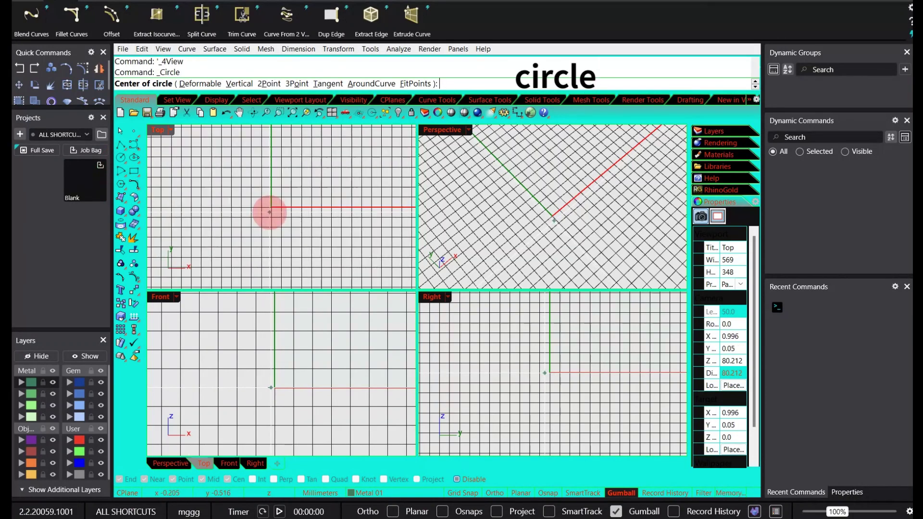
{"action": "scroll", "coordinate": [269, 210], "scroll_direction": "down", "scroll_amount": 2}
{"action": "type", "text": "0"}
{"action": "key", "text": "Return"}
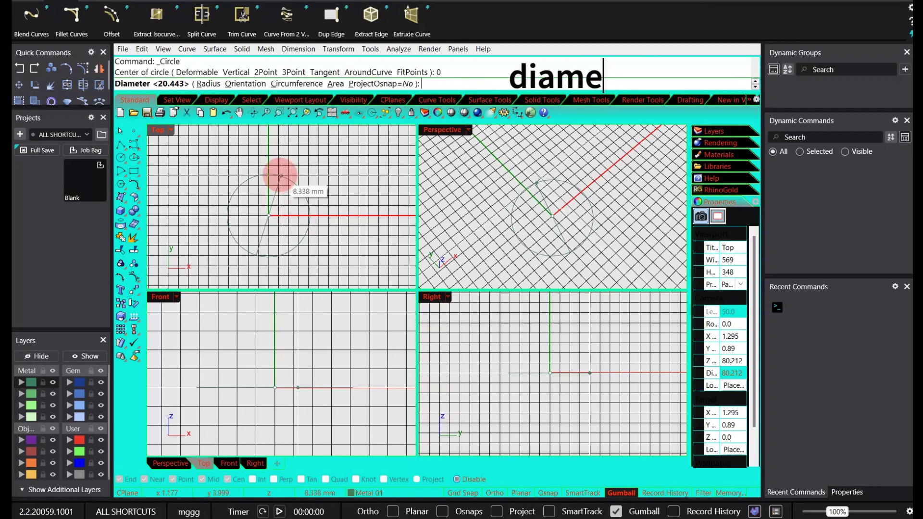
{"action": "type", "text": "15"}
{"action": "key", "text": "Return"}
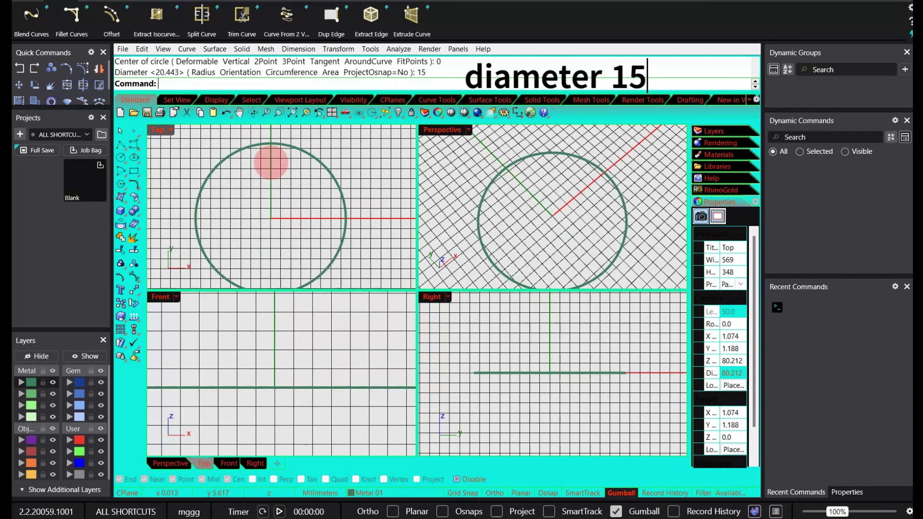
Zoom in and select then deselect the new circle to check it, then expand the curve toolbar
{"action": "scroll", "coordinate": [272, 187], "scroll_direction": "up", "scroll_amount": 1}
{"action": "scroll", "coordinate": [274, 211], "scroll_direction": "down", "scroll_amount": 1}
{"action": "scroll", "coordinate": [277, 221], "scroll_direction": "down", "scroll_amount": 2}
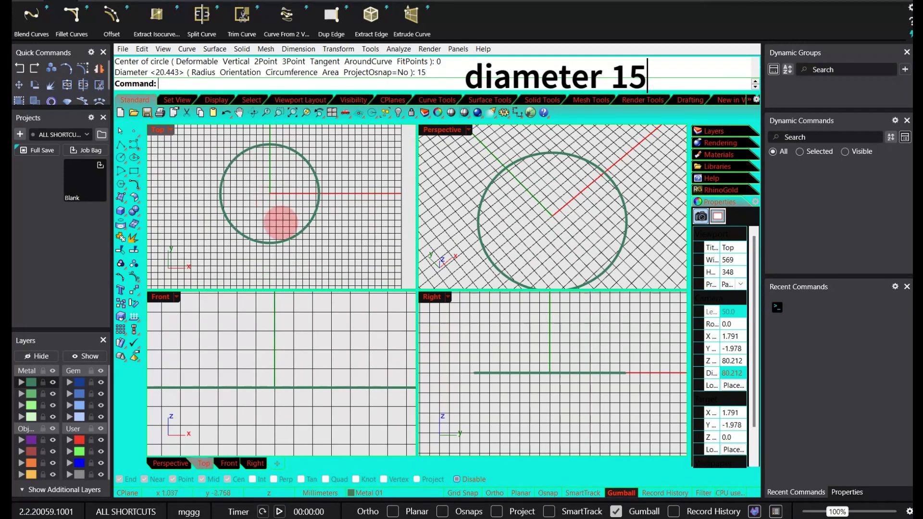
{"action": "left_click", "coordinate": [296, 235]}
{"action": "left_click", "coordinate": [334, 233]}
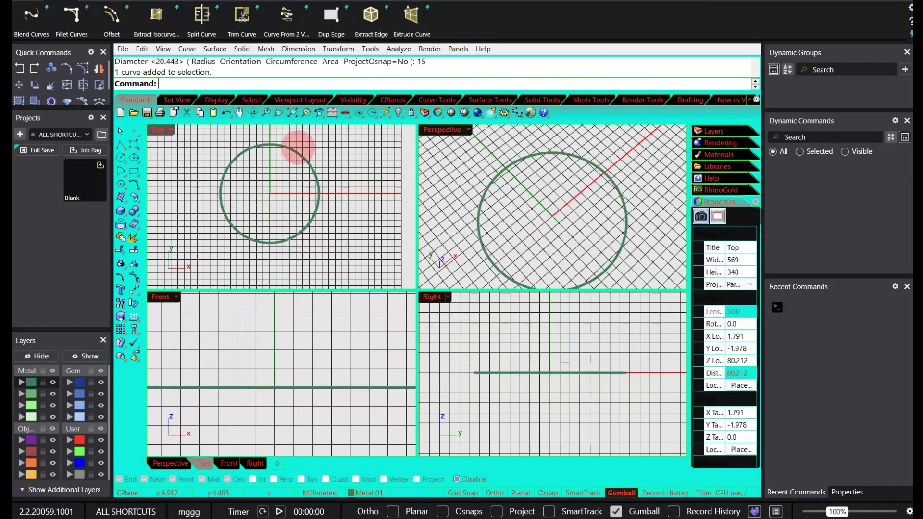
{"action": "left_click_drag", "start_coordinate": [122, 171], "coordinate": [163, 167]}
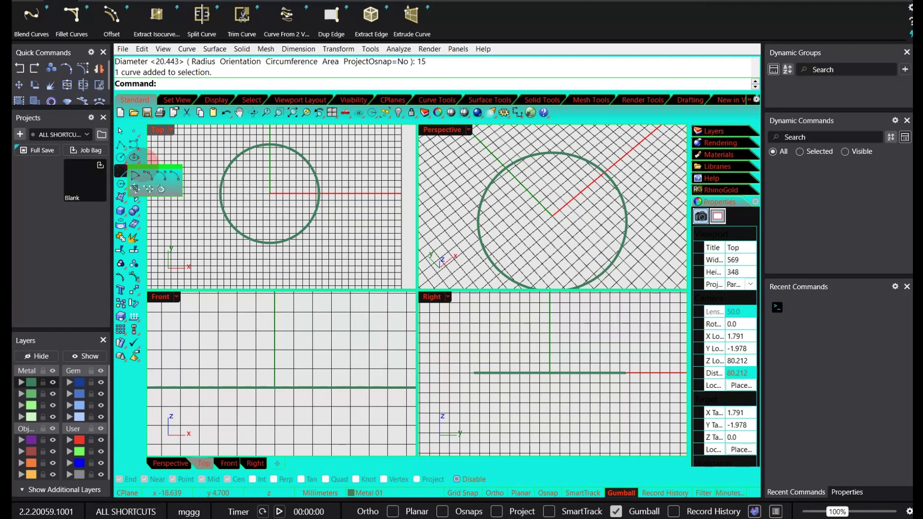
Draw a diameter ellipse from the circle's left to right quadrant with a 6 mm second axis
{"action": "left_click", "coordinate": [135, 157]}
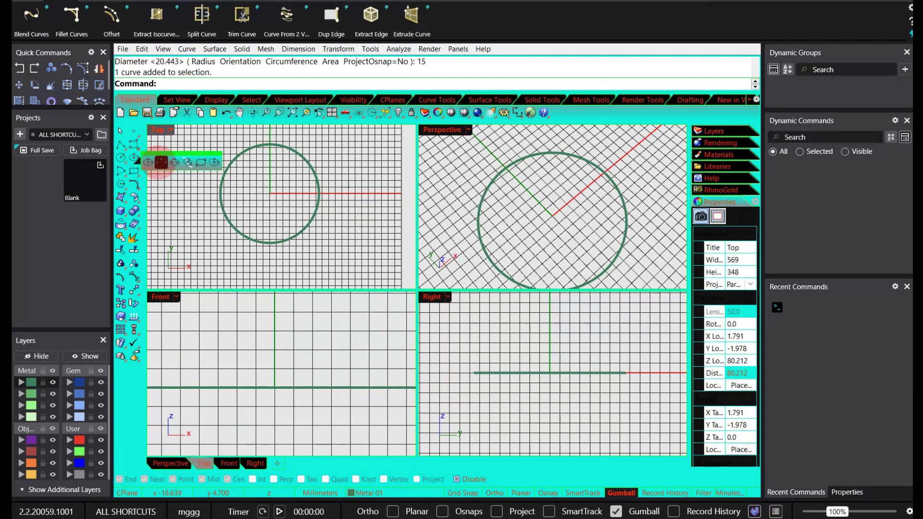
{"action": "left_click", "coordinate": [161, 162]}
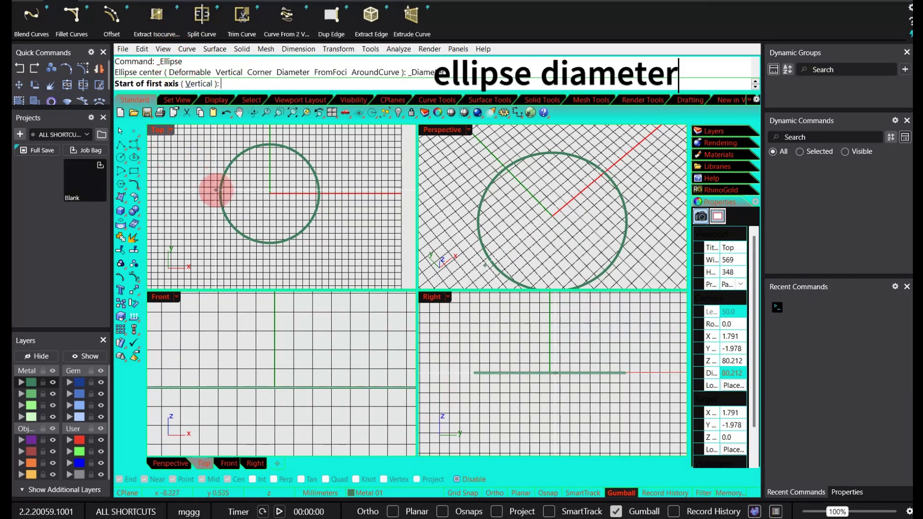
{"action": "left_click", "coordinate": [220, 194]}
{"action": "left_click", "coordinate": [318, 193]}
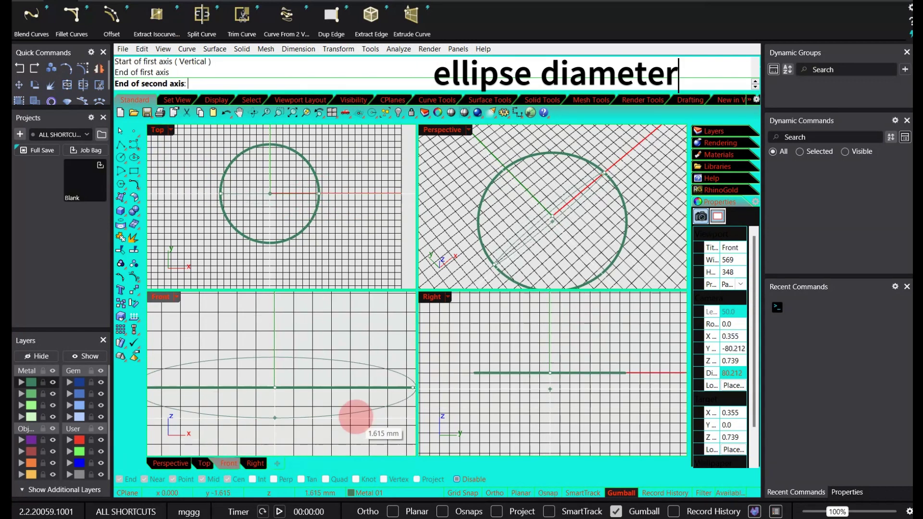
{"action": "scroll", "coordinate": [356, 416], "scroll_direction": "down", "scroll_amount": 3}
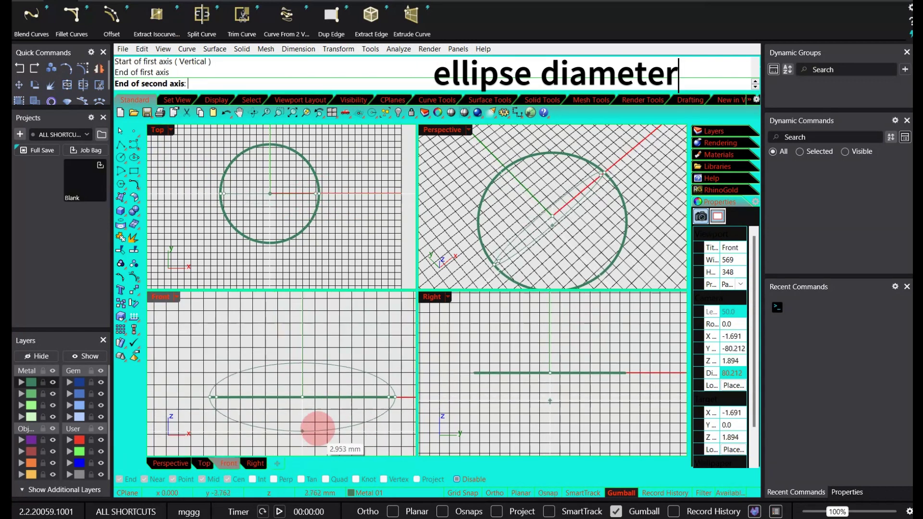
{"action": "mouse_move", "coordinate": [302, 430]}
{"action": "right_mouse_down"}
{"action": "mouse_move", "coordinate": [296, 421]}
{"action": "mouse_move", "coordinate": [311, 426]}
{"action": "right_mouse_up"}
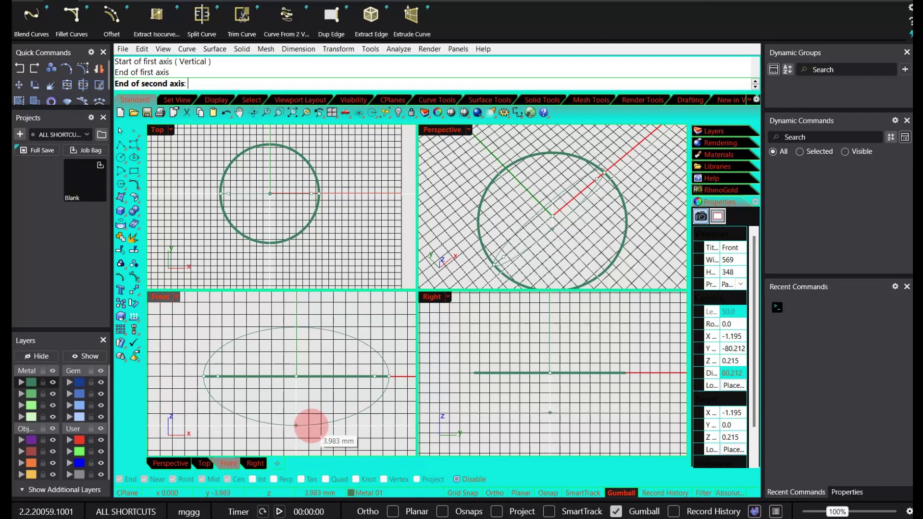
{"action": "type", "text": "7"}
{"action": "key", "text": "BackSpace"}
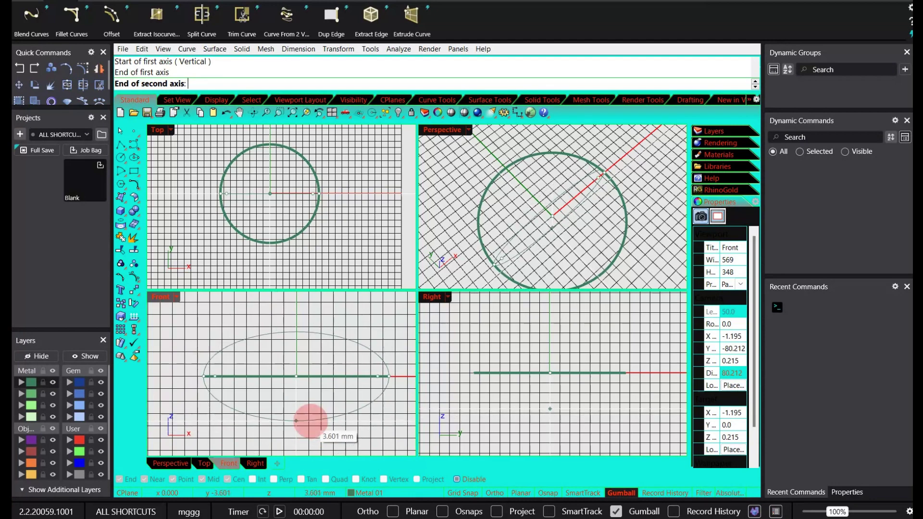
{"action": "type", "text": "6"}
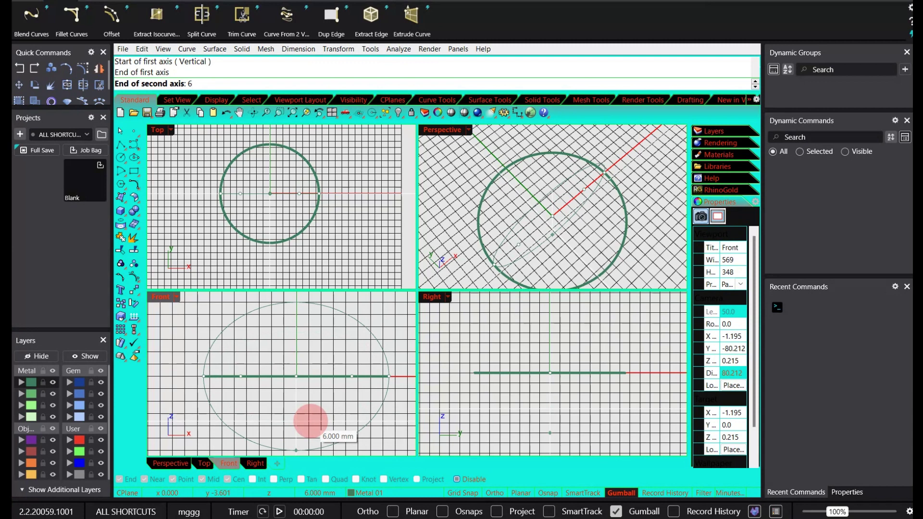
{"action": "scroll", "coordinate": [310, 421], "scroll_direction": "down", "scroll_amount": 2}
{"action": "key", "text": "Return"}
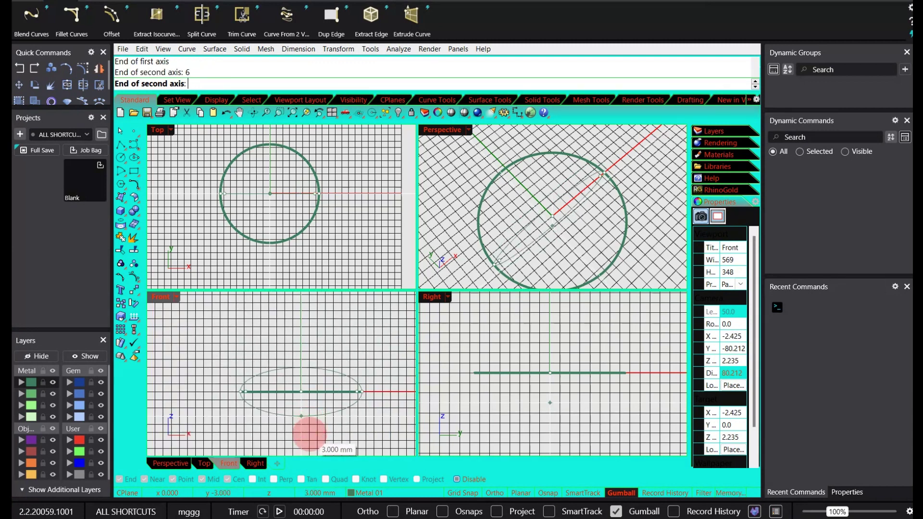
{"action": "left_click", "coordinate": [318, 371]}
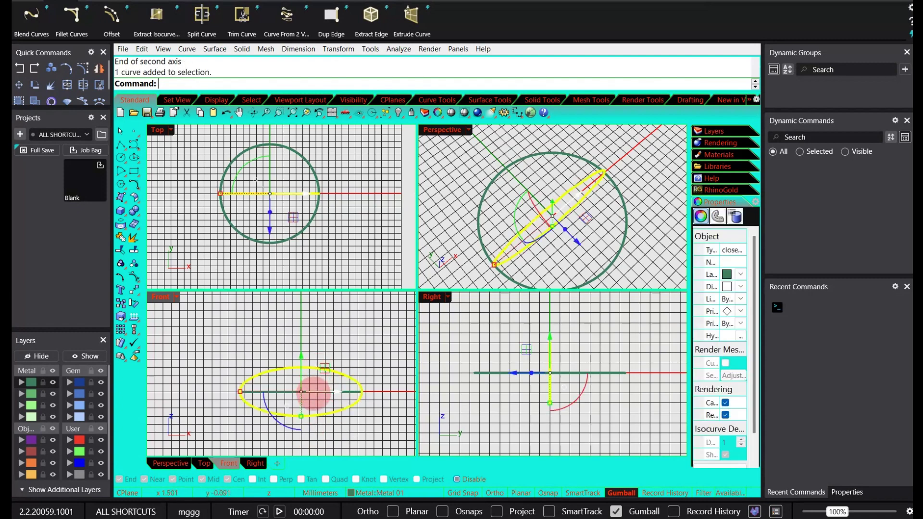
Maximize the Perspective view and orbit to look down on the circle and ellipse
{"action": "key", "text": "Escape"}
{"action": "left_click", "coordinate": [335, 391]}
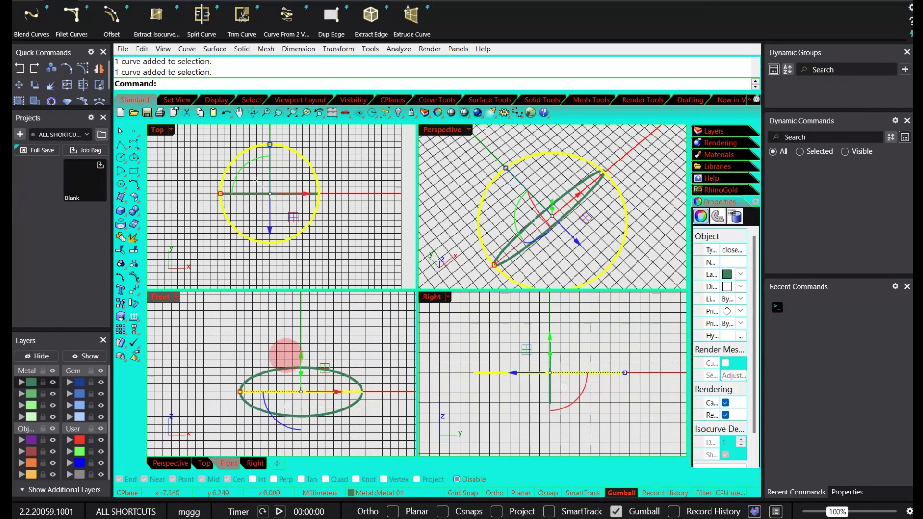
{"action": "key", "text": "Escape"}
{"action": "right_click_drag", "start_coordinate": [628, 194], "coordinate": [530, 162]}
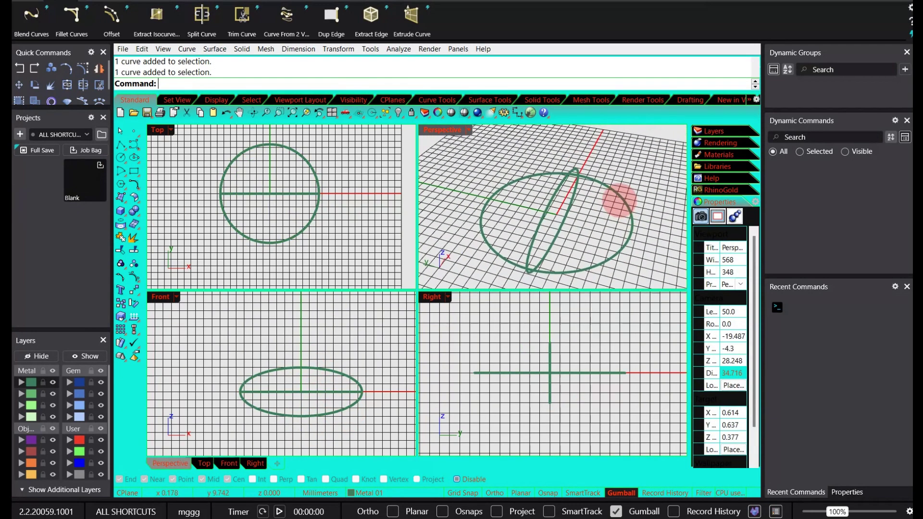
{"action": "double_click", "coordinate": [442, 130]}
{"action": "mouse_move", "coordinate": [449, 128]}
{"action": "right_mouse_down"}
{"action": "mouse_move", "coordinate": [457, 200]}
{"action": "mouse_move", "coordinate": [428, 165]}
{"action": "mouse_move", "coordinate": [505, 255]}
{"action": "mouse_move", "coordinate": [467, 239]}
{"action": "mouse_move", "coordinate": [550, 309]}
{"action": "mouse_move", "coordinate": [526, 234]}
{"action": "right_mouse_up"}
Split the ellipse using the circle as the cutting curve
{"action": "left_click", "coordinate": [564, 309]}
{"action": "left_click", "coordinate": [526, 234]}
{"action": "left_click", "coordinate": [523, 241]}
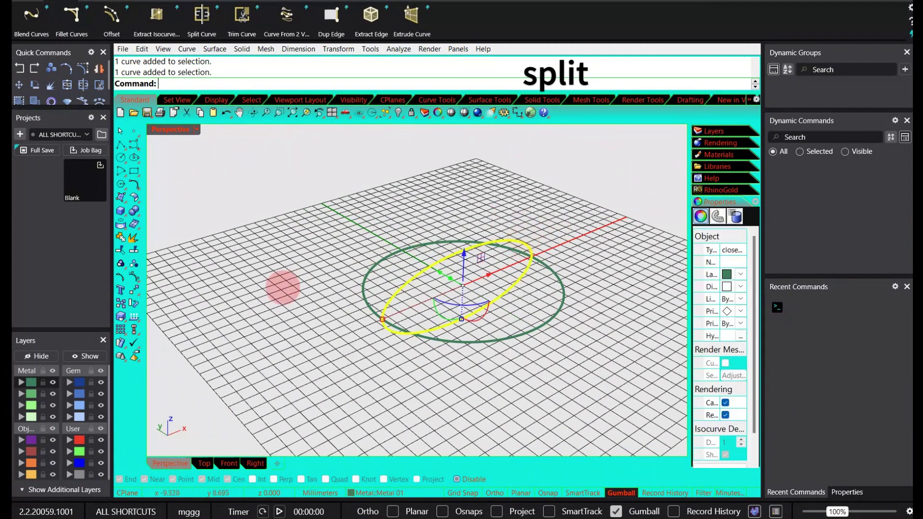
{"action": "left_click", "coordinate": [134, 250]}
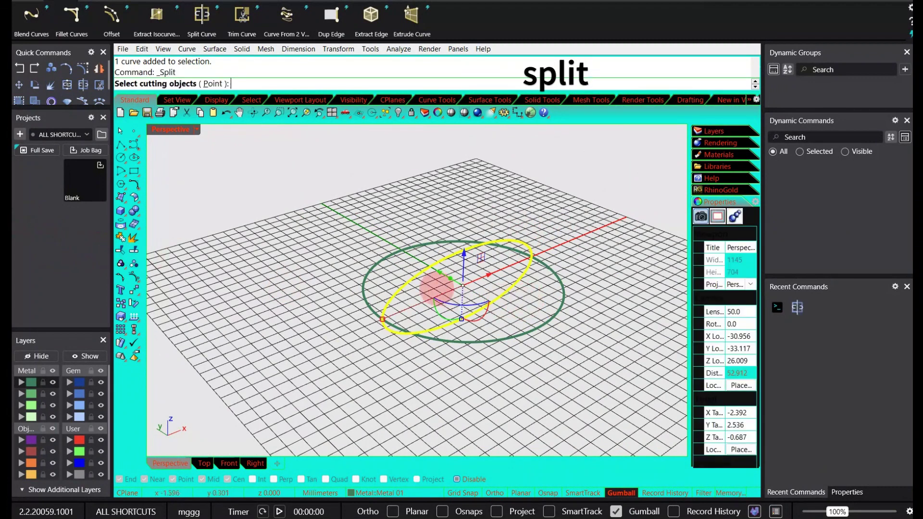
{"action": "left_click", "coordinate": [367, 277]}
{"action": "key", "text": "Return"}
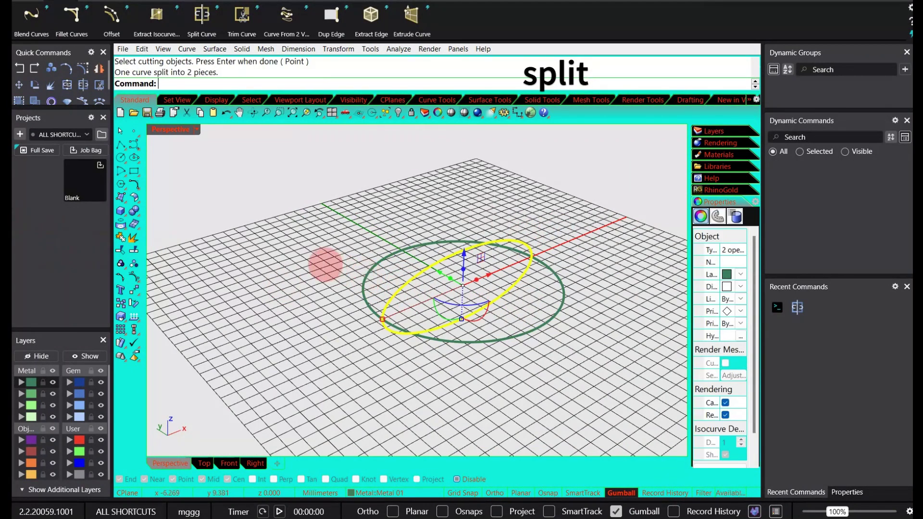
{"action": "key", "text": "Escape"}
Delete the ellipse's lower half and return to the four-view layout
{"action": "left_click", "coordinate": [444, 322]}
{"action": "key", "text": "Delete"}
{"action": "mouse_move", "coordinate": [443, 323]}
{"action": "right_mouse_down"}
{"action": "mouse_move", "coordinate": [417, 280]}
{"action": "mouse_move", "coordinate": [442, 241]}
{"action": "mouse_move", "coordinate": [469, 251]}
{"action": "right_mouse_up"}
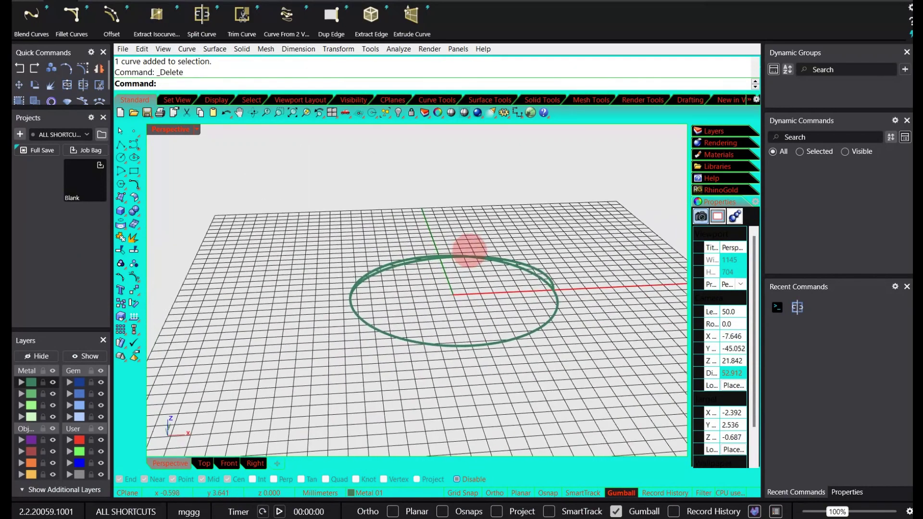
{"action": "double_click", "coordinate": [170, 130]}
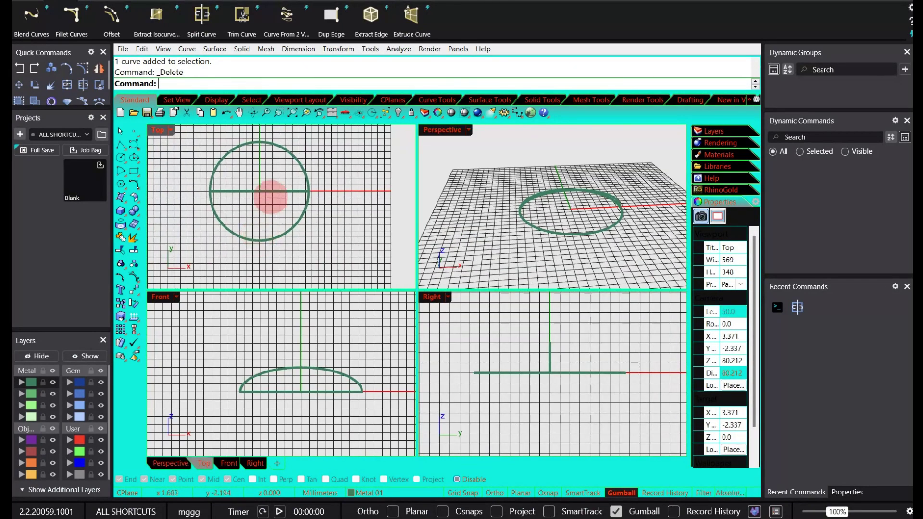
Split the arch at its top midpoint and delete the left half
{"action": "left_click", "coordinate": [268, 192]}
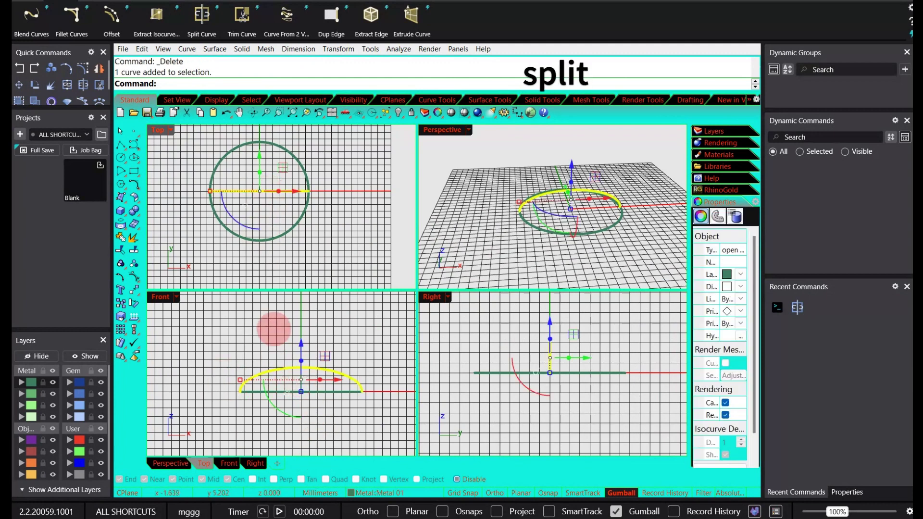
{"action": "left_click", "coordinate": [134, 250]}
{"action": "left_click", "coordinate": [209, 83]}
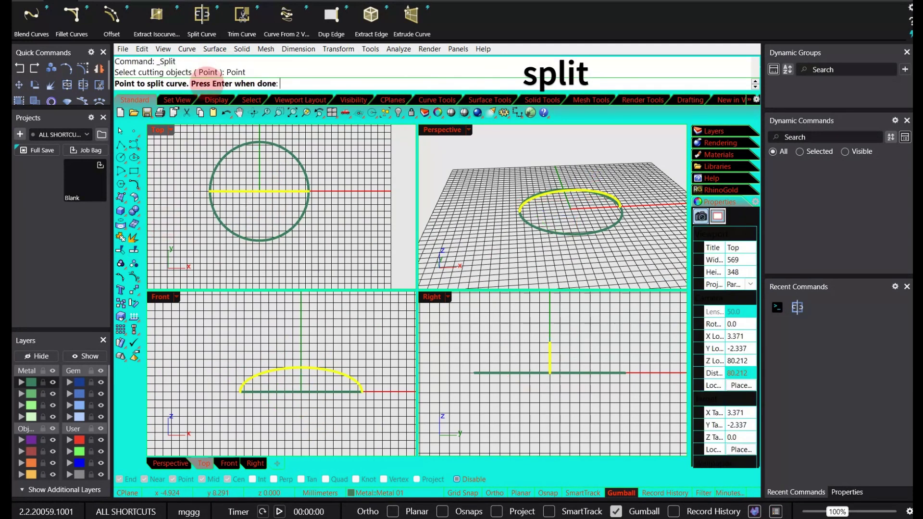
{"action": "right_click_drag", "start_coordinate": [578, 191], "coordinate": [568, 184]}
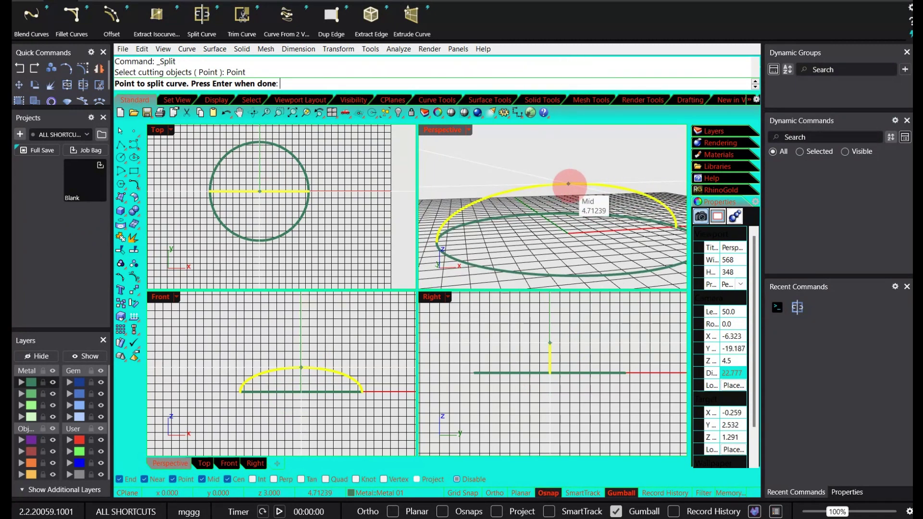
{"action": "left_click", "coordinate": [568, 184]}
{"action": "key", "text": "Return"}
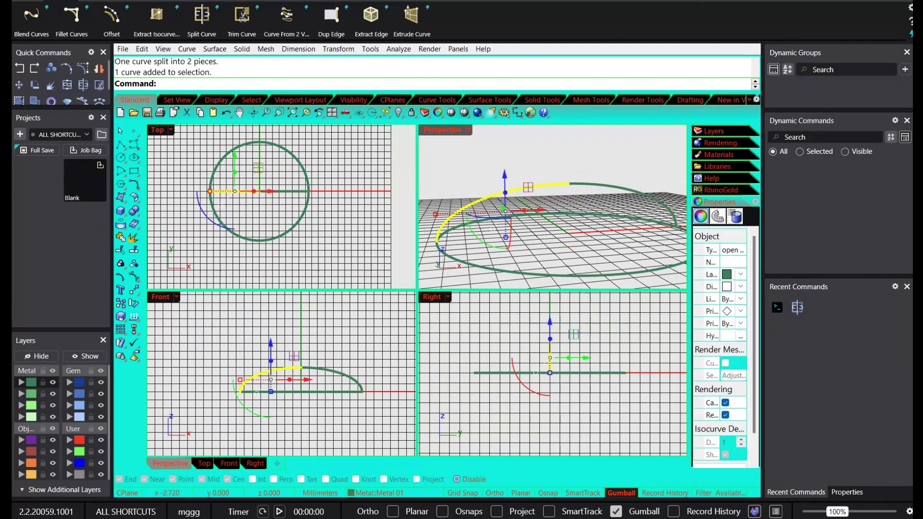
{"action": "key", "text": "Delete"}
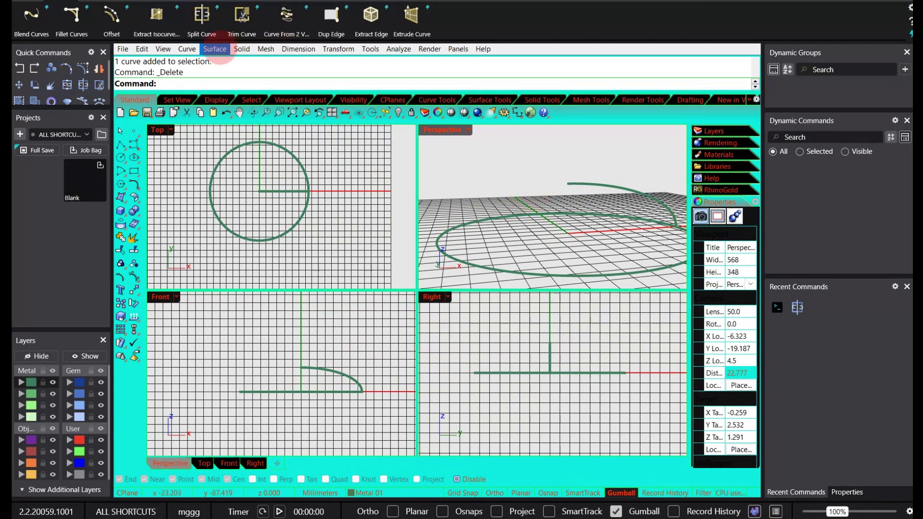
{"action": "left_click", "coordinate": [214, 49]}
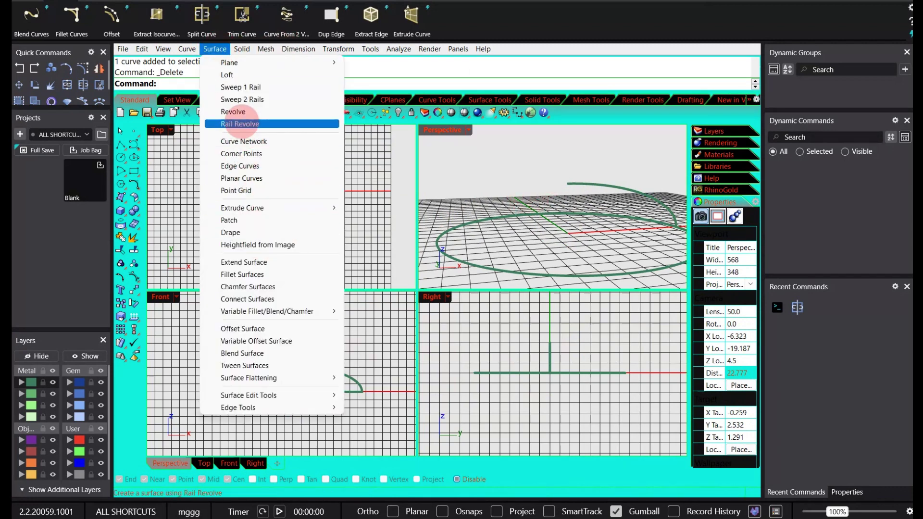
Rail-revolve the quarter arc around the circle rail, with the axis set in the Front view
{"action": "left_click", "coordinate": [234, 122]}
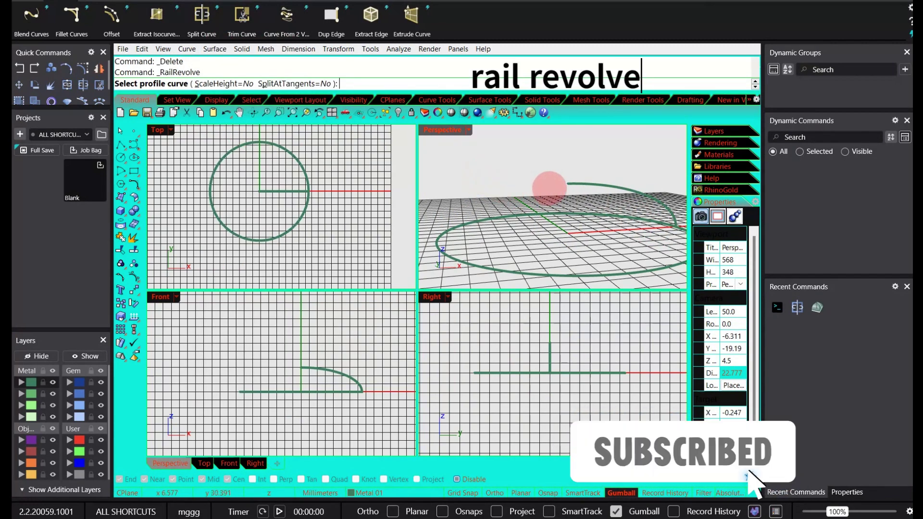
{"action": "right_click_drag", "start_coordinate": [531, 190], "coordinate": [593, 190]}
{"action": "left_click", "coordinate": [587, 190]}
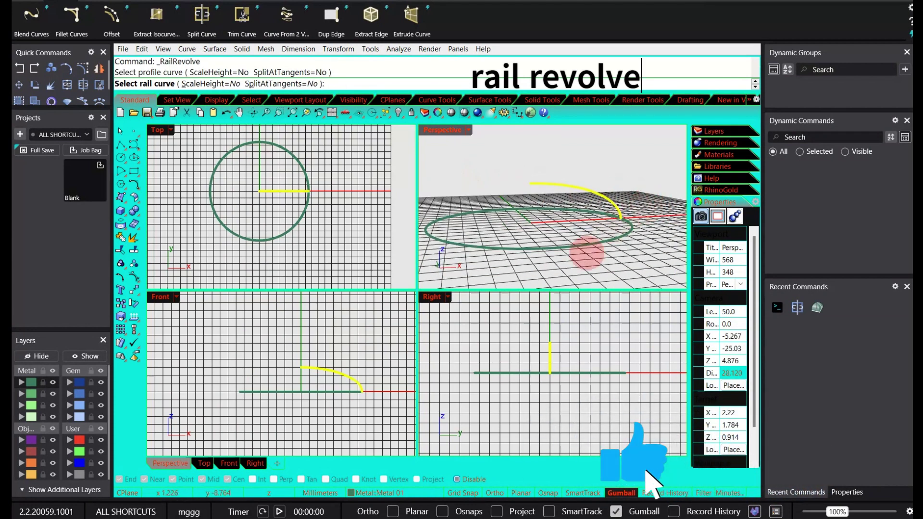
{"action": "left_click", "coordinate": [586, 248]}
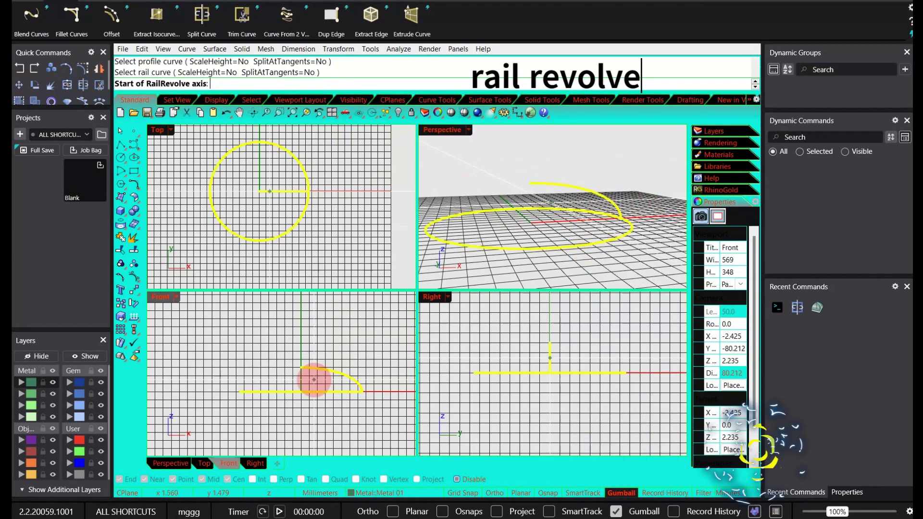
{"action": "left_click", "coordinate": [300, 369]}
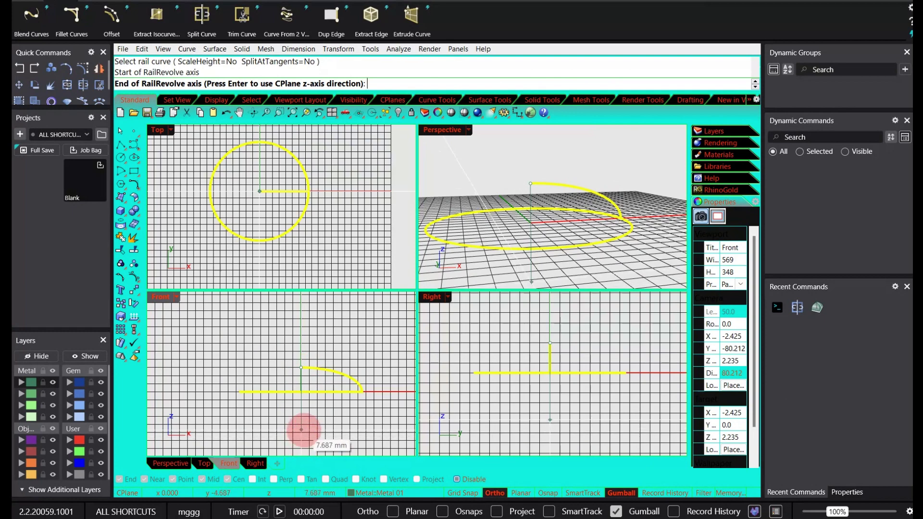
{"action": "left_click", "coordinate": [301, 429]}
Orbit around the new dome, selecting and deselecting it to inspect
{"action": "mouse_move", "coordinate": [521, 219]}
{"action": "right_mouse_down"}
{"action": "mouse_move", "coordinate": [546, 178]}
{"action": "mouse_move", "coordinate": [535, 164]}
{"action": "mouse_move", "coordinate": [552, 242]}
{"action": "mouse_move", "coordinate": [567, 230]}
{"action": "right_mouse_up"}
{"action": "left_click", "coordinate": [533, 183]}
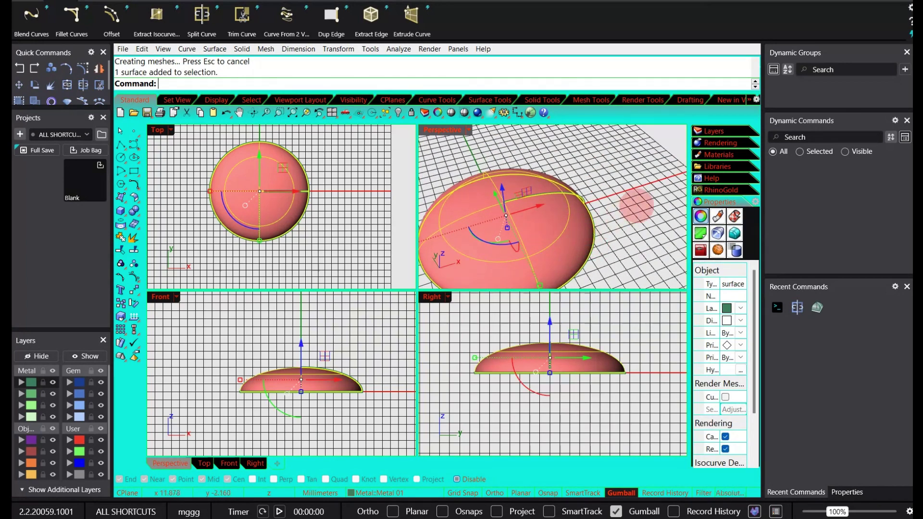
{"action": "left_click", "coordinate": [636, 205]}
{"action": "mouse_move", "coordinate": [610, 190]}
{"action": "right_mouse_down"}
{"action": "mouse_move", "coordinate": [598, 218]}
{"action": "mouse_move", "coordinate": [579, 223]}
{"action": "right_mouse_up"}
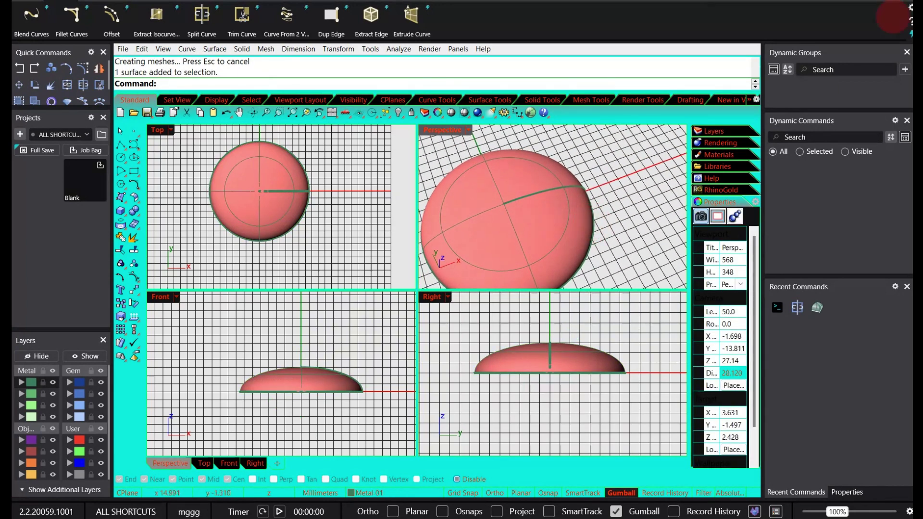
Annotate the recording in Bandicam with a red arrow and the word 'Back'
{"action": "left_click", "coordinate": [910, 7]}
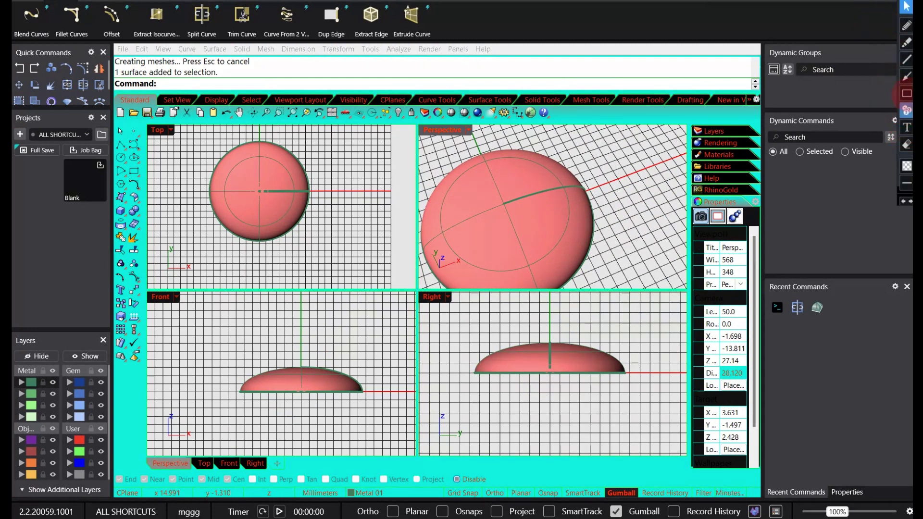
{"action": "mouse_move", "coordinate": [549, 223]}
{"action": "left_mouse_down"}
{"action": "mouse_move", "coordinate": [649, 224]}
{"action": "mouse_move", "coordinate": [633, 242]}
{"action": "left_mouse_up"}
{"action": "mouse_move", "coordinate": [611, 270]}
{"action": "left_mouse_down"}
{"action": "mouse_move", "coordinate": [610, 248]}
{"action": "mouse_move", "coordinate": [614, 263]}
{"action": "left_mouse_up"}
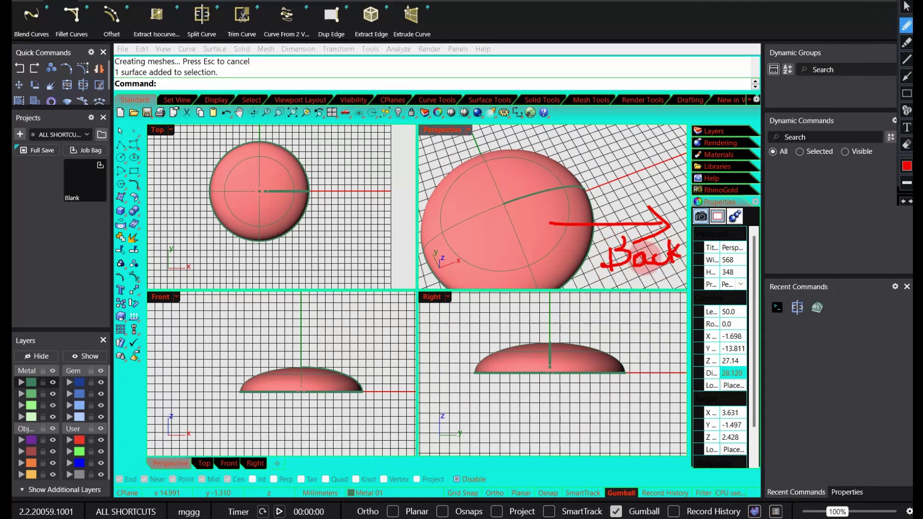
{"action": "right_click", "coordinate": [594, 245]}
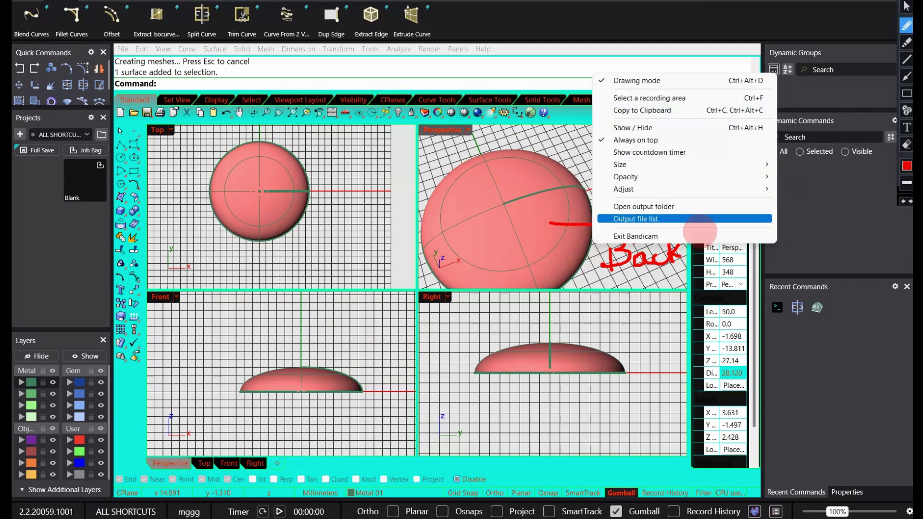
{"action": "left_click", "coordinate": [636, 277]}
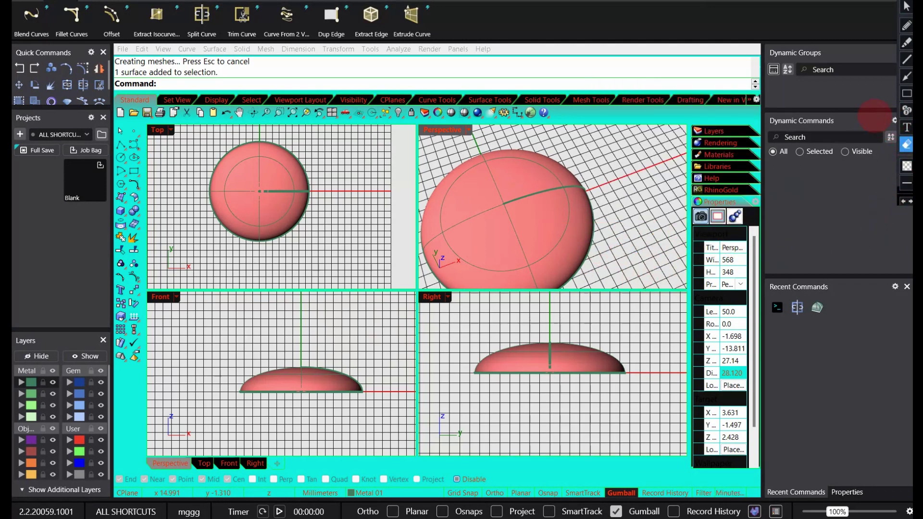
Run Flip on the dome surface so its outer face shows green, then deselect it
{"action": "right_click", "coordinate": [563, 139]}
{"action": "left_click", "coordinate": [618, 237]}
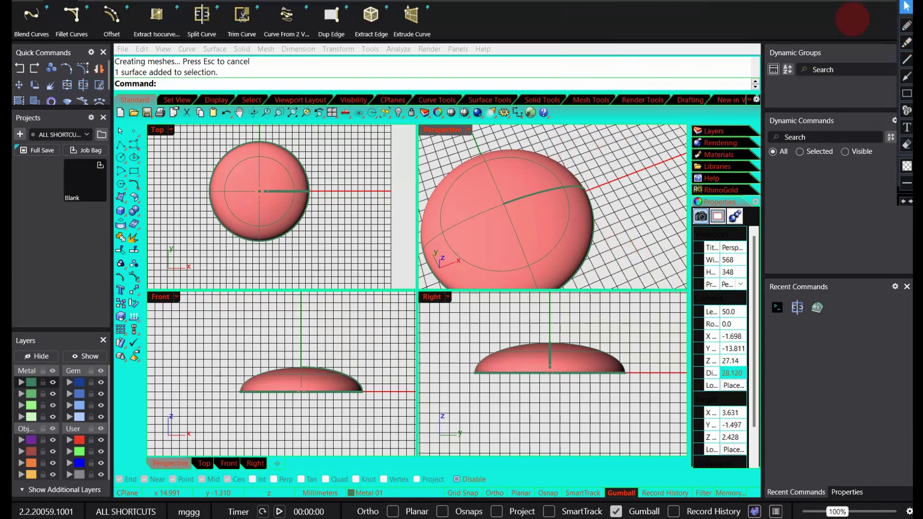
{"action": "mouse_move", "coordinate": [602, 237]}
{"action": "right_mouse_down"}
{"action": "mouse_move", "coordinate": [607, 216]}
{"action": "mouse_move", "coordinate": [521, 223]}
{"action": "right_mouse_up"}
{"action": "left_click", "coordinate": [527, 223]}
{"action": "type", "text": "fl"}
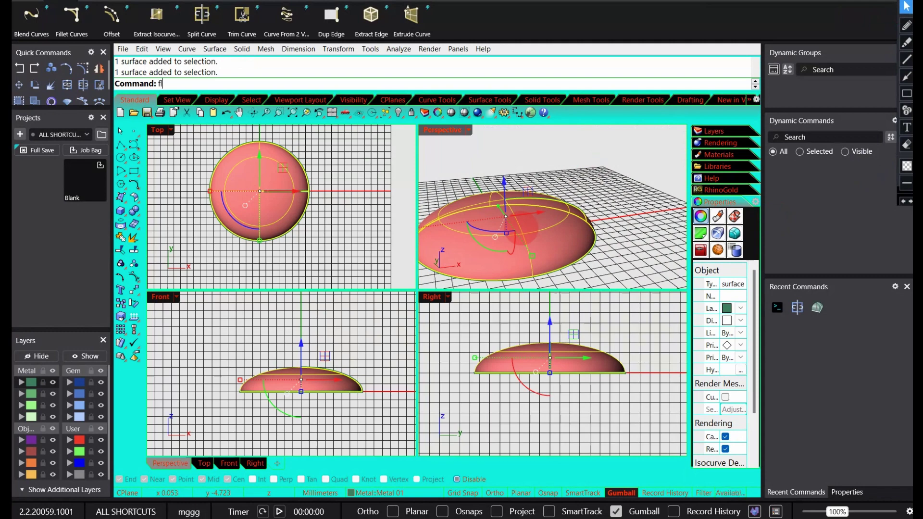
{"action": "type", "text": "ip"}
{"action": "key", "text": "Return"}
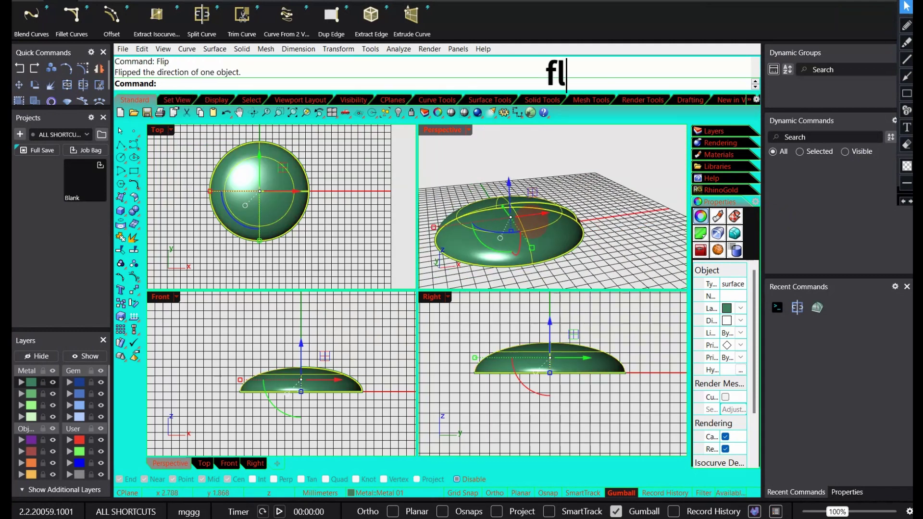
{"action": "key", "text": "Escape"}
{"action": "mouse_move", "coordinate": [536, 255]}
{"action": "right_mouse_down"}
{"action": "mouse_move", "coordinate": [591, 251]}
{"action": "mouse_move", "coordinate": [515, 241]}
{"action": "right_mouse_up"}
{"action": "left_click", "coordinate": [514, 240]}
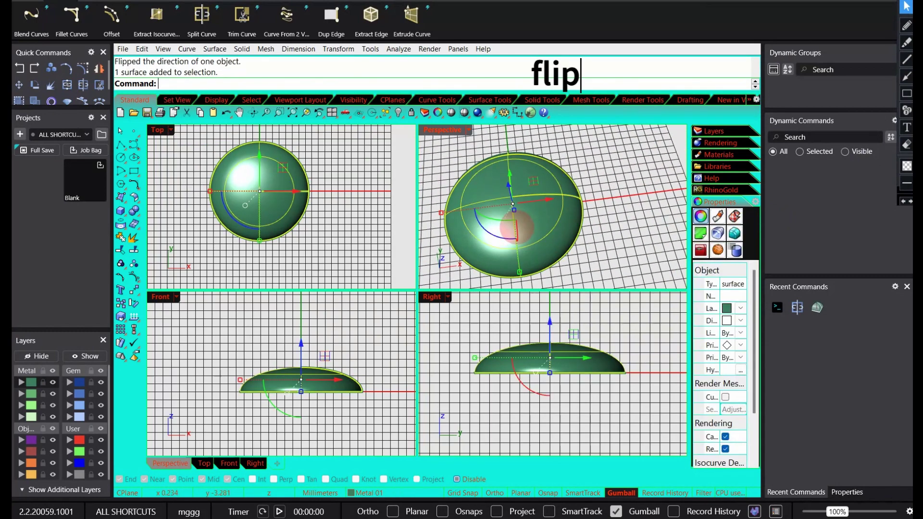
{"action": "left_click", "coordinate": [335, 224]}
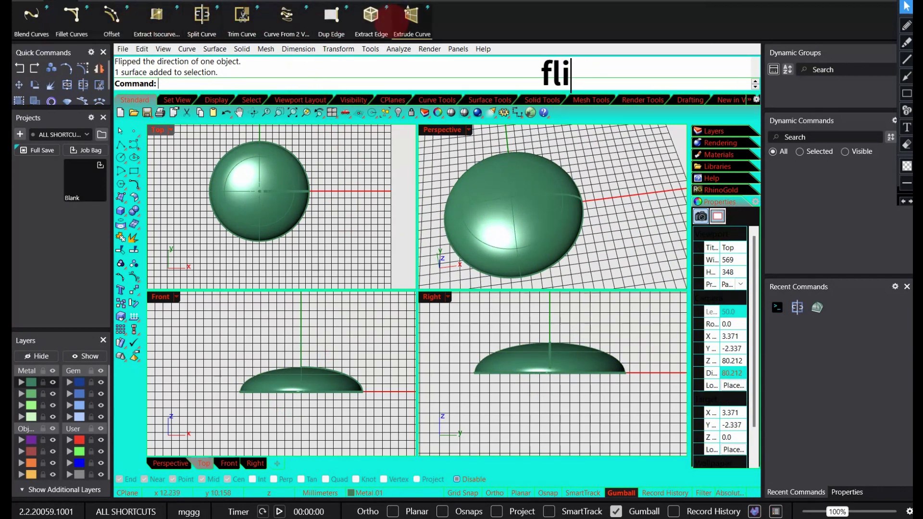
Apply the SPINA3 herringbone pattern from the gvJali library to the dome
{"action": "type", "text": "Jali"}
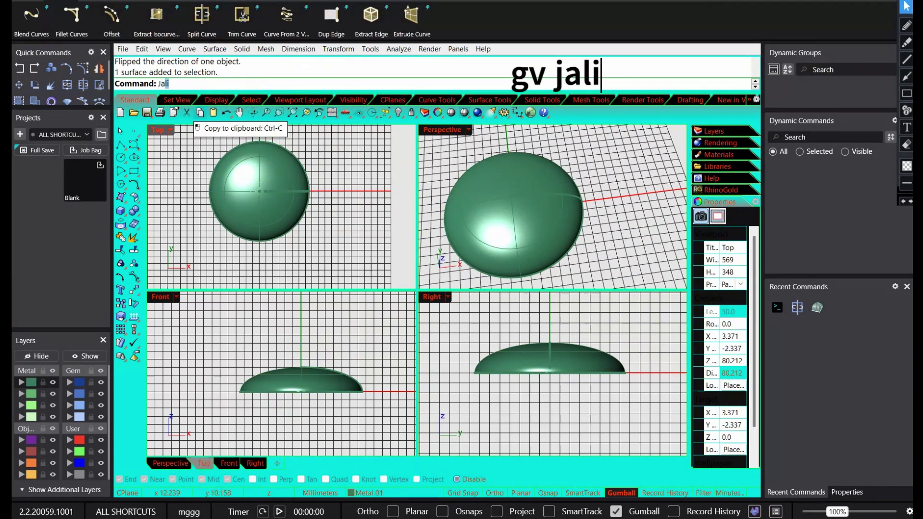
{"action": "left_click", "coordinate": [173, 114]}
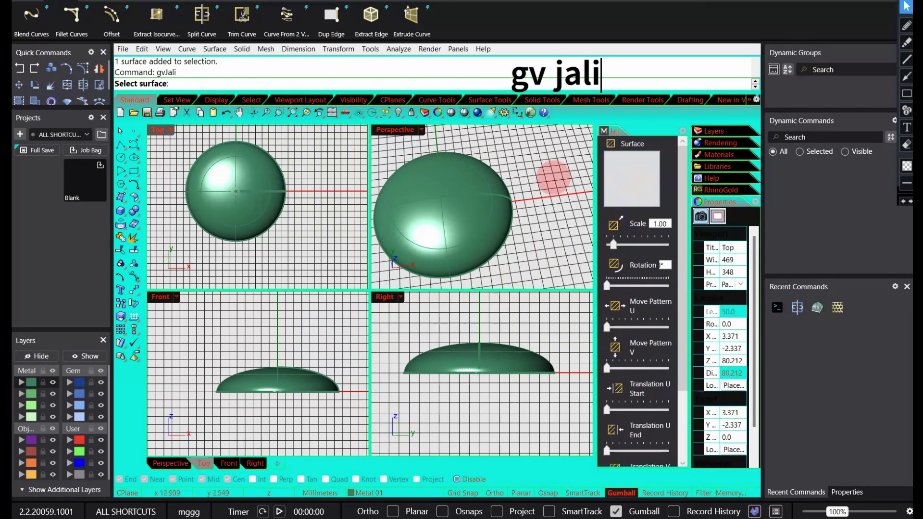
{"action": "left_click", "coordinate": [435, 193]}
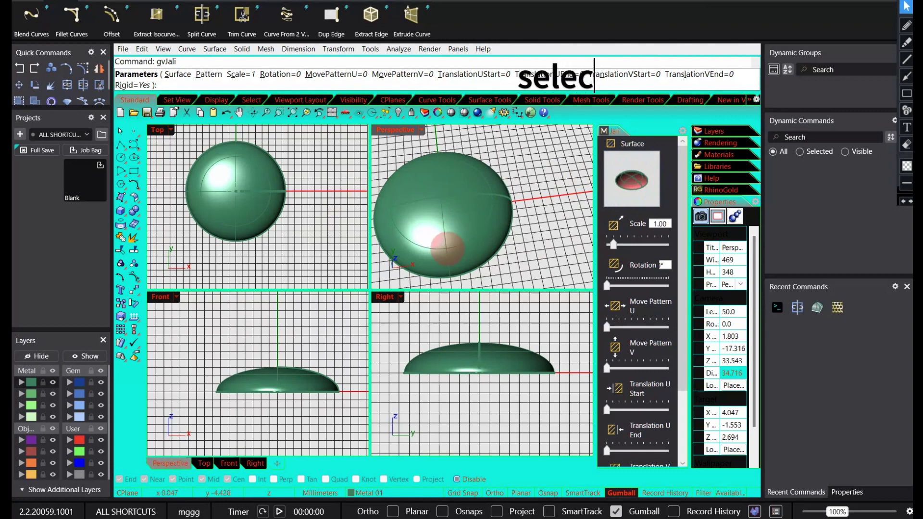
{"action": "mouse_move", "coordinate": [434, 191]}
{"action": "right_mouse_down"}
{"action": "mouse_move", "coordinate": [534, 217]}
{"action": "mouse_move", "coordinate": [392, 239]}
{"action": "right_mouse_up"}
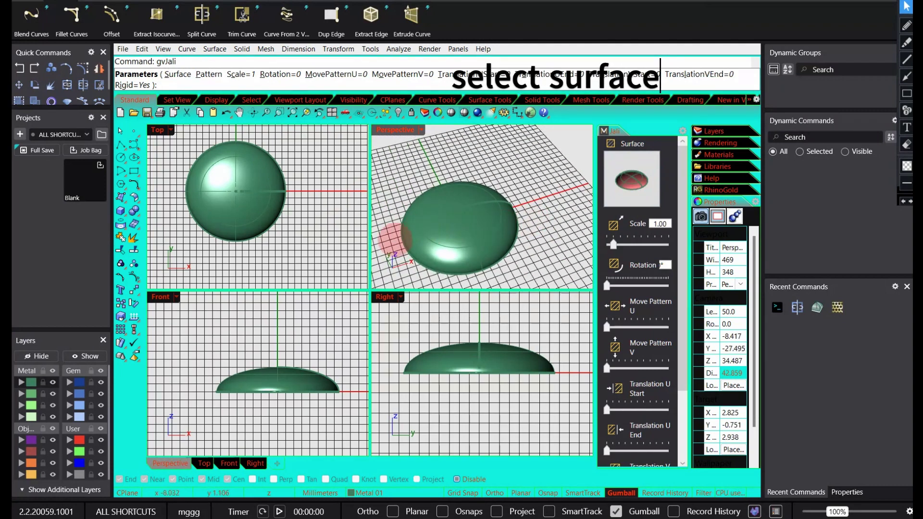
{"action": "left_click", "coordinate": [209, 73]}
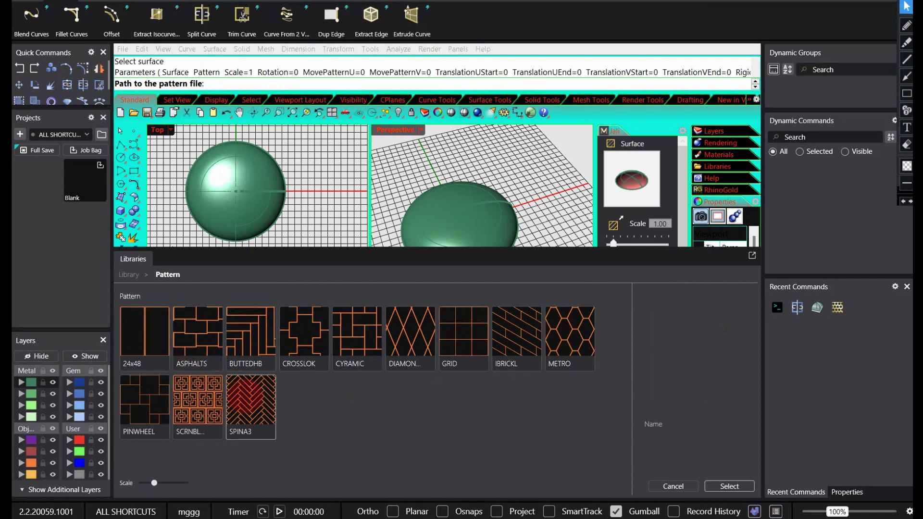
{"action": "left_click", "coordinate": [242, 399]}
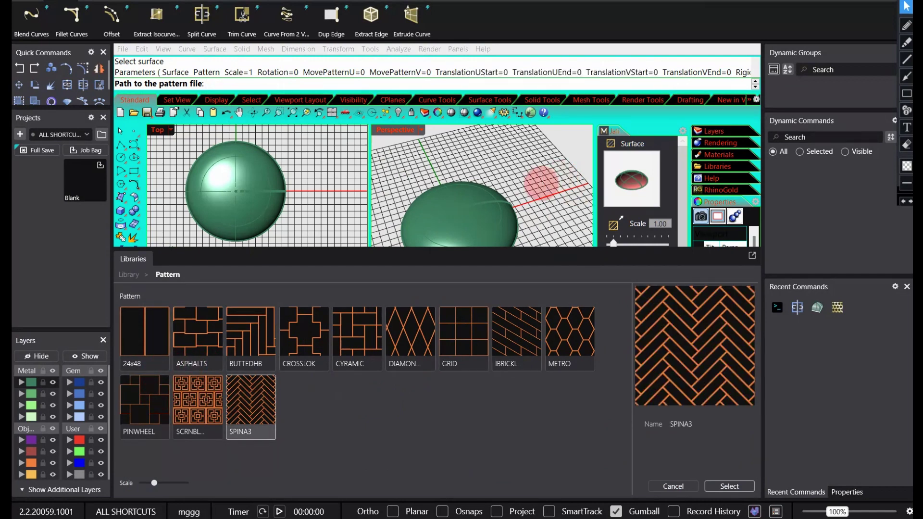
{"action": "left_click", "coordinate": [729, 485]}
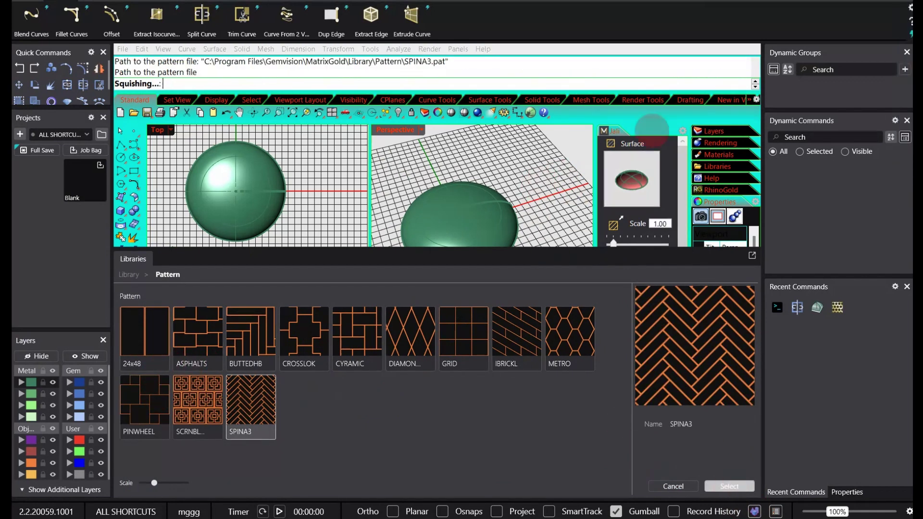
{"action": "left_click", "coordinate": [457, 157]}
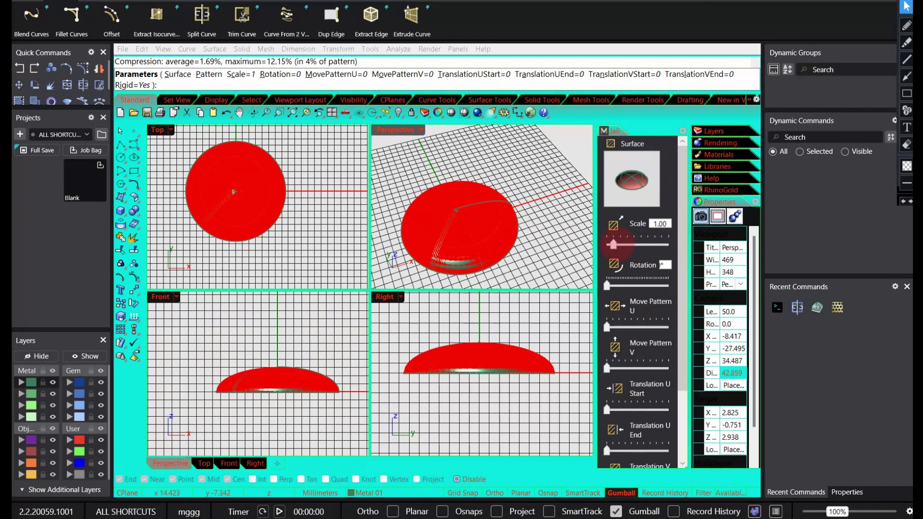
Set the pattern scale to 3.50 and finish gvJali, keeping the gold curves
{"action": "left_click", "coordinate": [648, 245]}
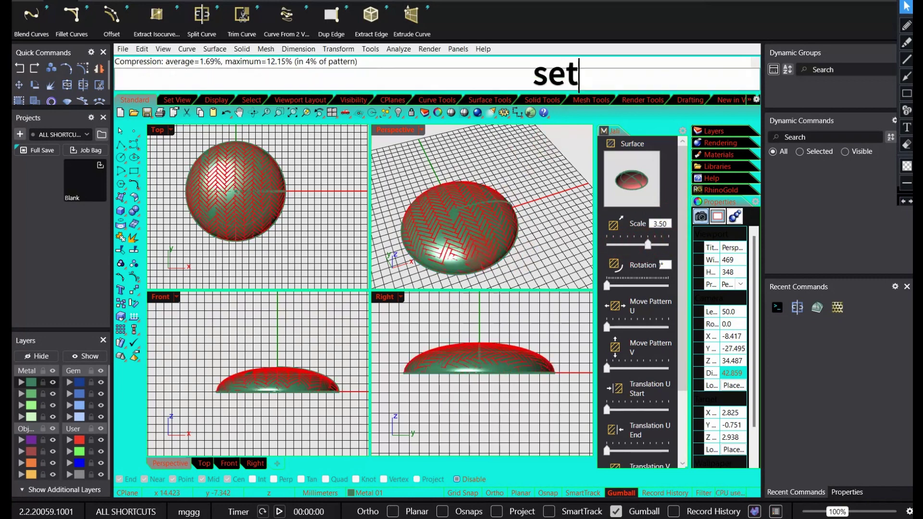
{"action": "right_click_drag", "start_coordinate": [480, 217], "coordinate": [480, 192]}
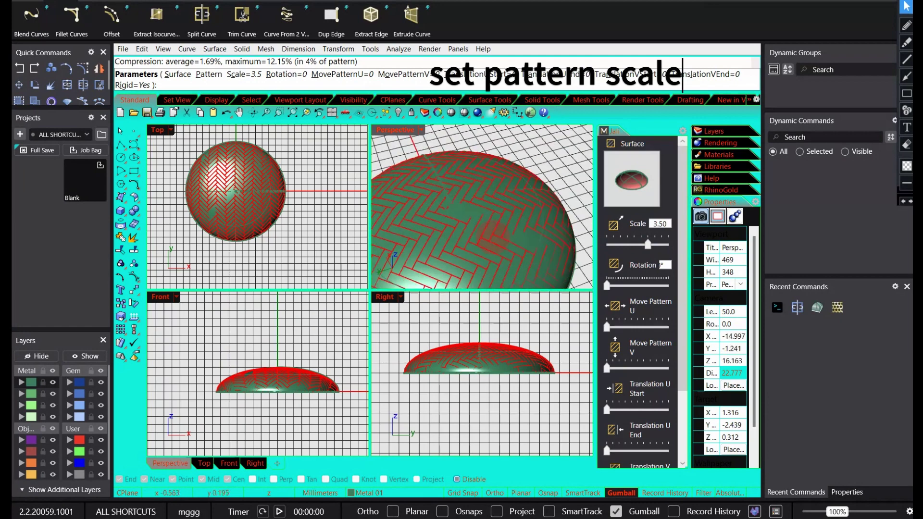
{"action": "right_click_drag", "start_coordinate": [480, 207], "coordinate": [480, 183]}
{"action": "scroll", "coordinate": [478, 243], "scroll_direction": "up", "scroll_amount": 5}
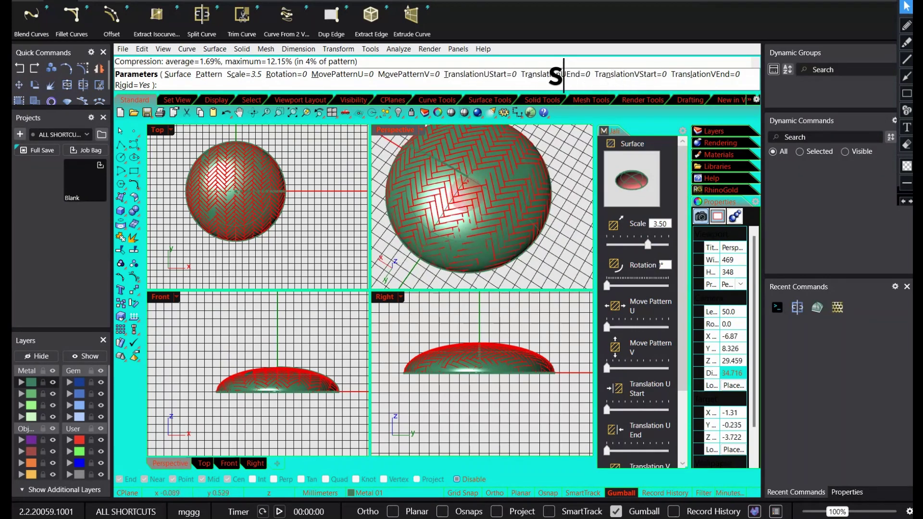
{"action": "scroll", "coordinate": [486, 216], "scroll_direction": "up", "scroll_amount": 5}
{"action": "scroll", "coordinate": [491, 194], "scroll_direction": "up", "scroll_amount": 5}
{"action": "scroll", "coordinate": [491, 194], "scroll_direction": "down", "scroll_amount": 5}
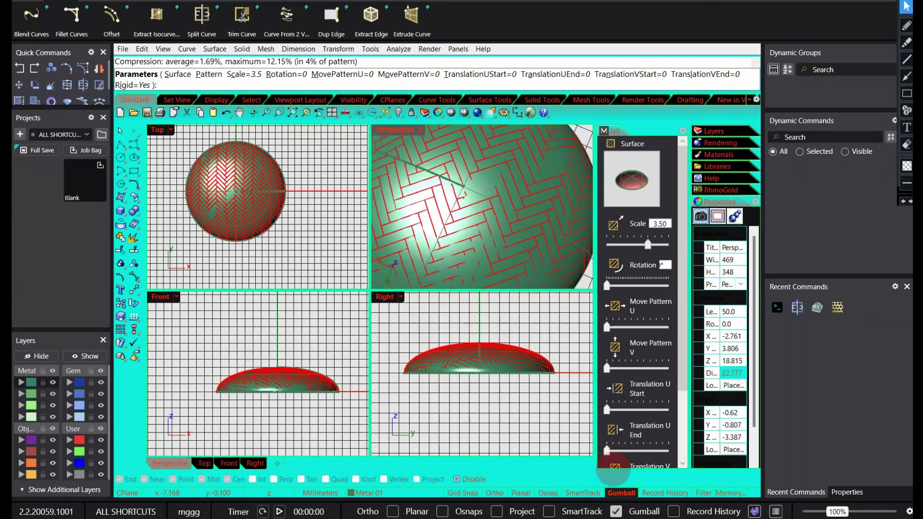
{"action": "key", "text": "Escape"}
{"action": "key", "text": "Escape"}
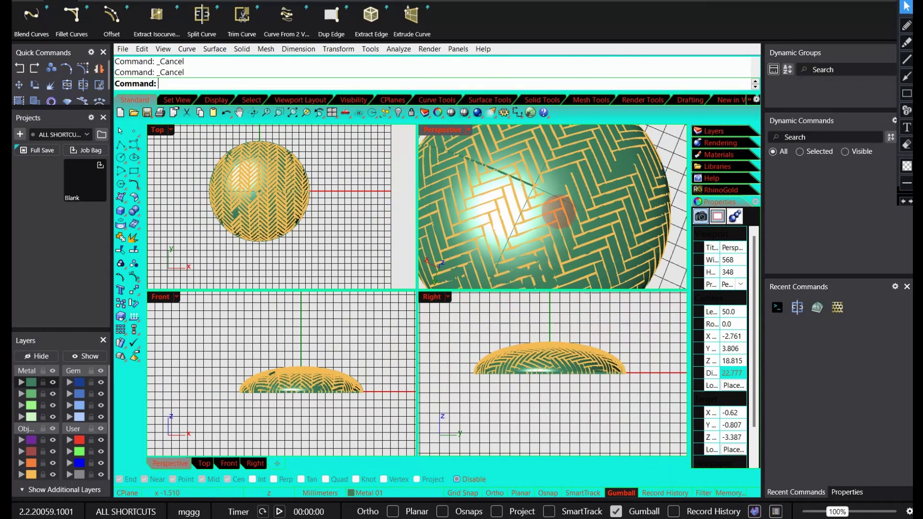
Move the dome onto layer Metal 04 and zoom in on the herringbone pattern
{"action": "left_click", "coordinate": [548, 185]}
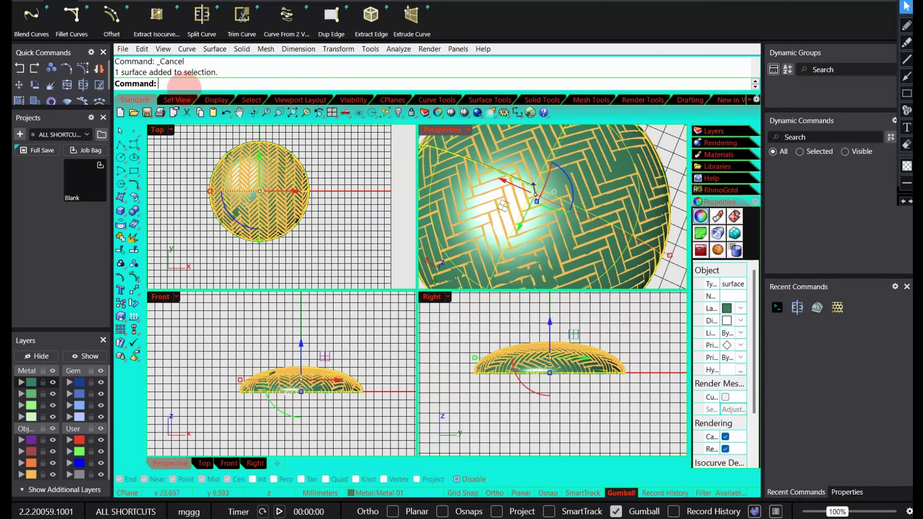
{"action": "scroll", "coordinate": [249, 224], "scroll_direction": "down", "scroll_amount": 2}
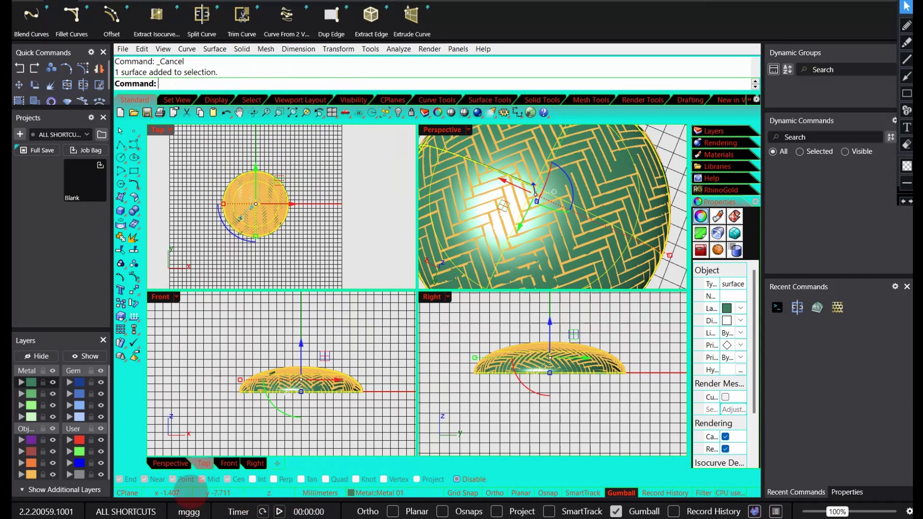
{"action": "left_click", "coordinate": [356, 493]}
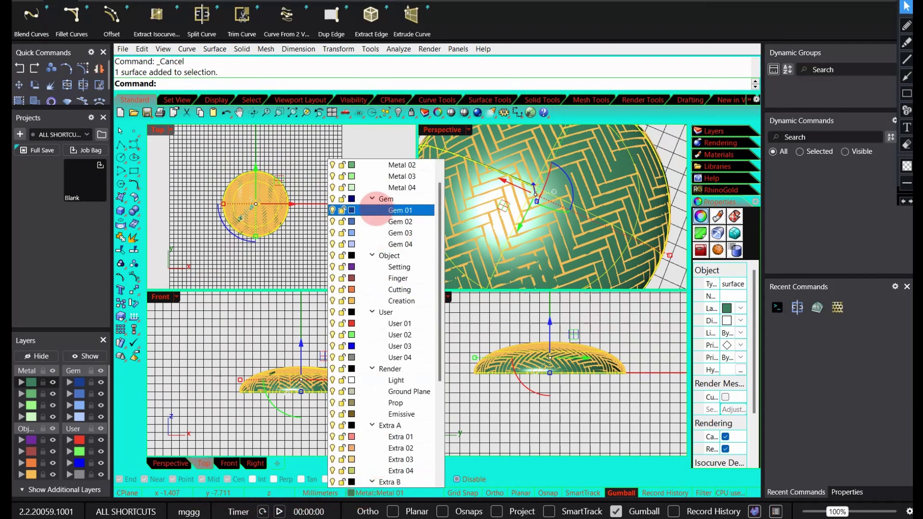
{"action": "scroll", "coordinate": [375, 207], "scroll_direction": "up", "scroll_amount": 1}
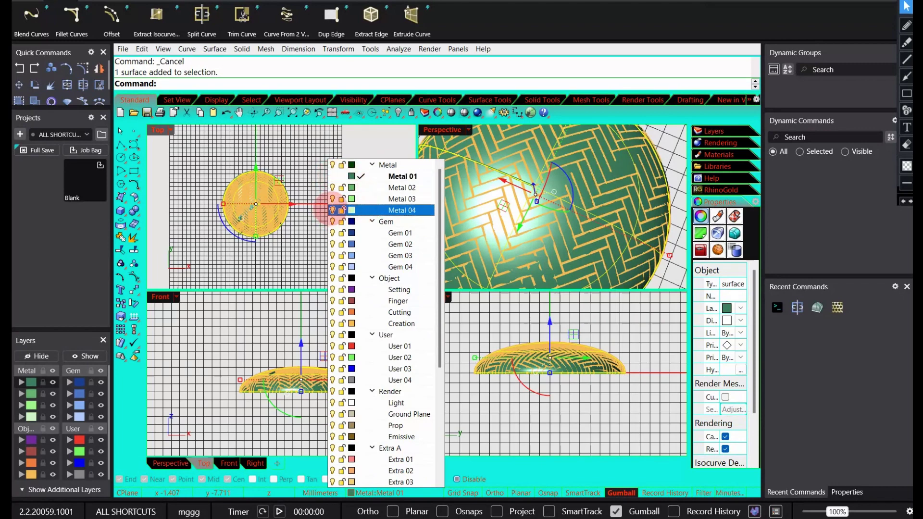
{"action": "left_click", "coordinate": [332, 210]}
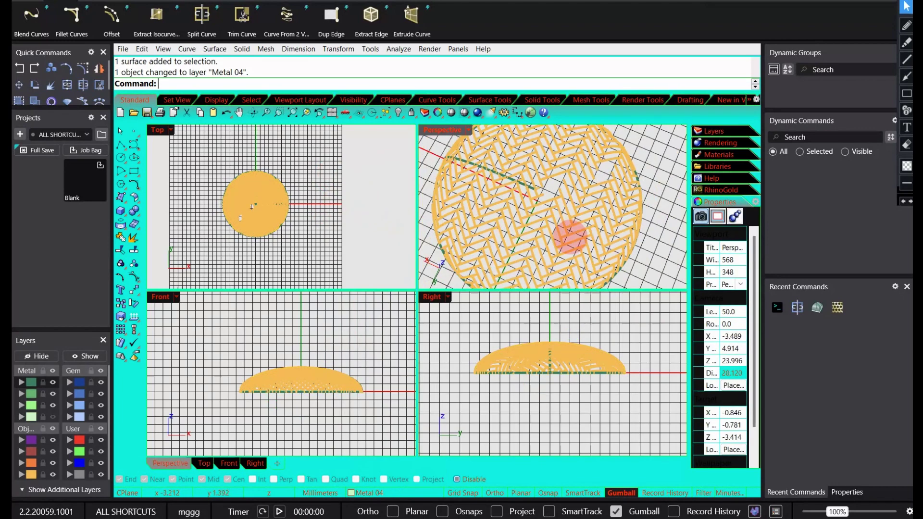
{"action": "scroll", "coordinate": [557, 193], "scroll_direction": "up", "scroll_amount": 3}
{"action": "scroll", "coordinate": [557, 182], "scroll_direction": "up", "scroll_amount": 3}
{"action": "scroll", "coordinate": [524, 190], "scroll_direction": "up", "scroll_amount": 1}
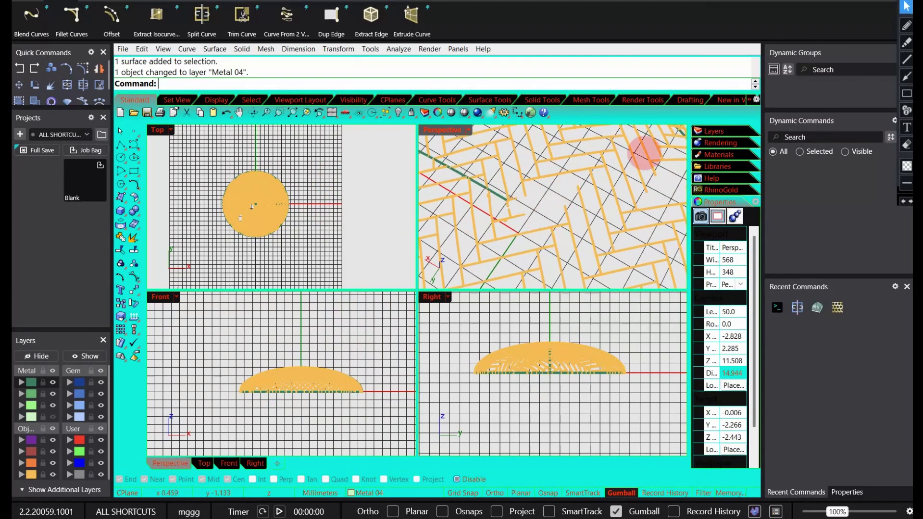
{"action": "left_click", "coordinate": [906, 25]}
{"action": "left_click_drag", "start_coordinate": [517, 175], "coordinate": [603, 198]}
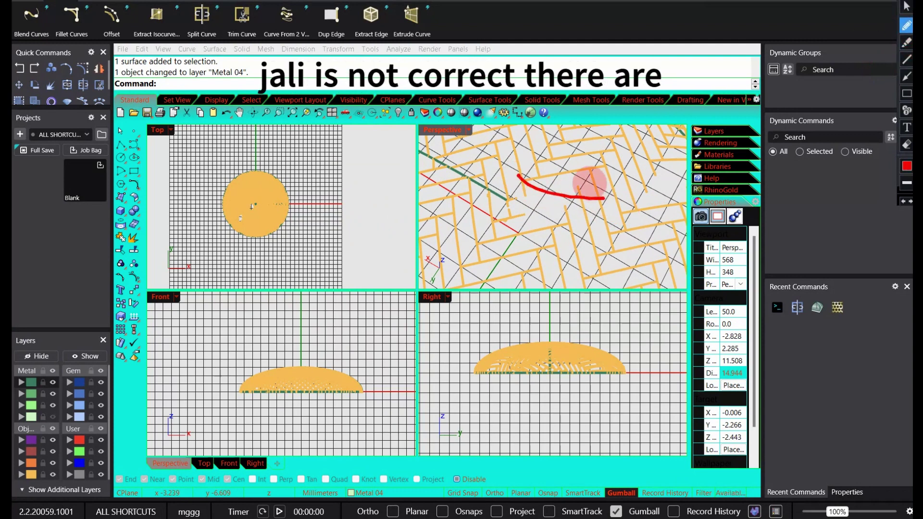
{"action": "mouse_move", "coordinate": [569, 167]}
{"action": "left_mouse_down"}
{"action": "mouse_move", "coordinate": [524, 214]}
{"action": "mouse_move", "coordinate": [579, 210]}
{"action": "left_mouse_up"}
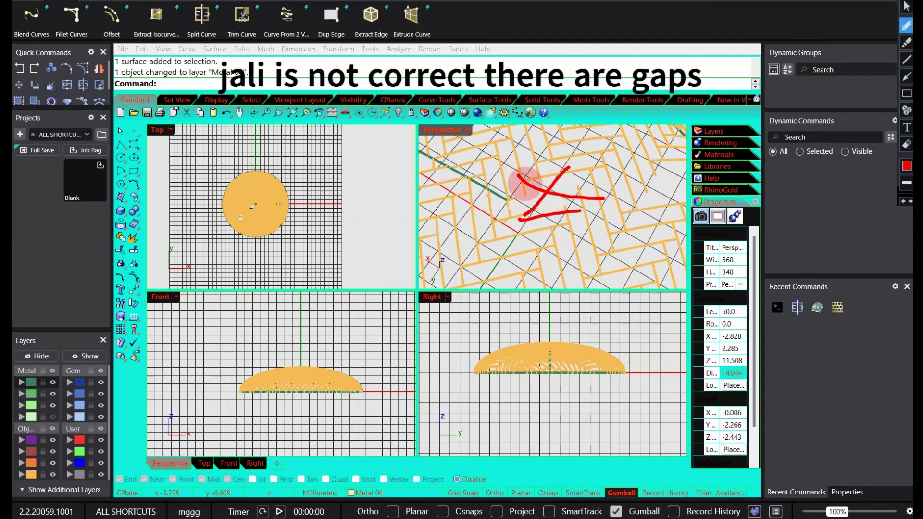
{"action": "left_click_drag", "start_coordinate": [524, 184], "coordinate": [559, 184]}
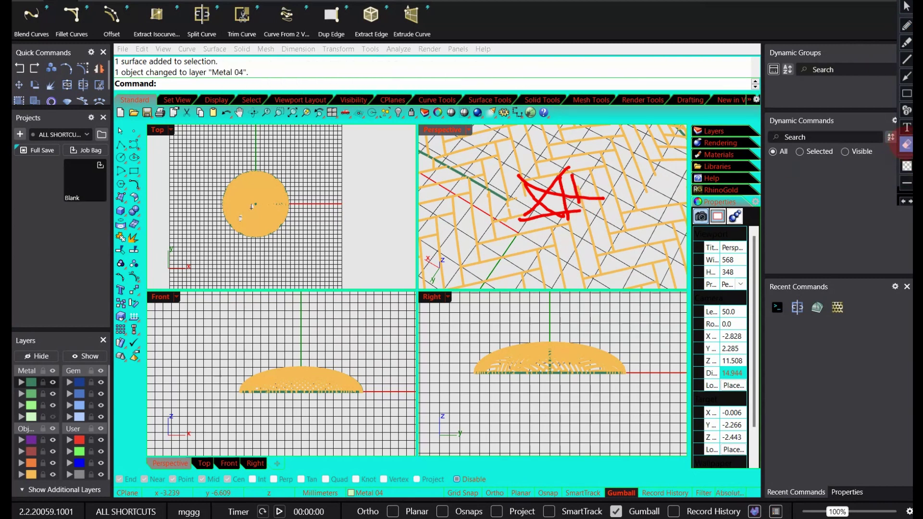
{"action": "left_click", "coordinate": [907, 144]}
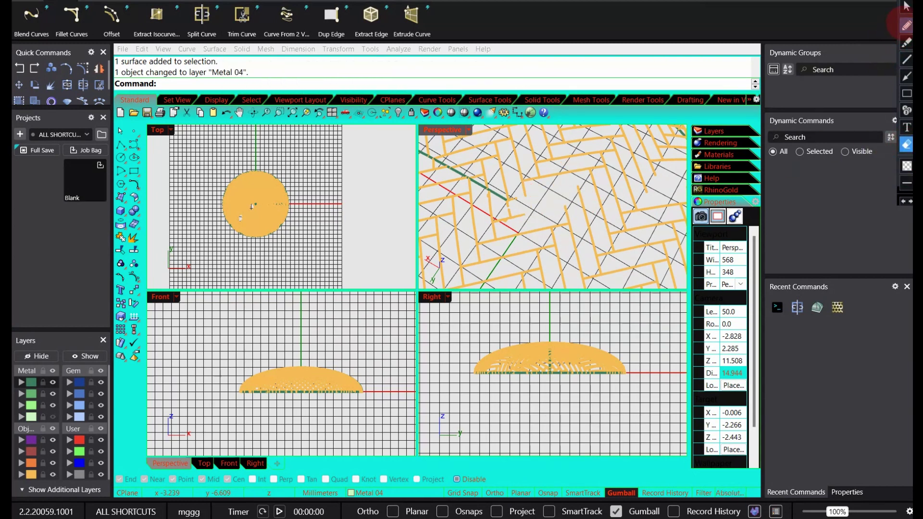
{"action": "left_click", "coordinate": [905, 25]}
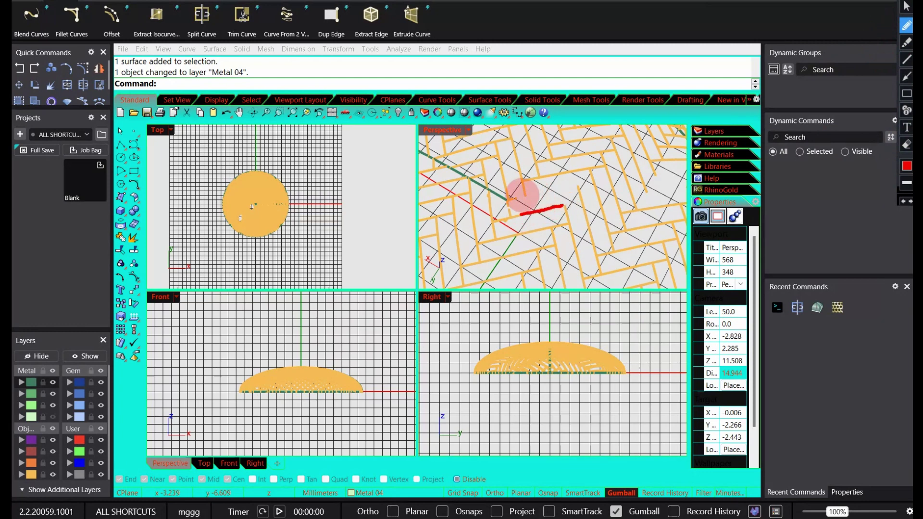
{"action": "left_click_drag", "start_coordinate": [522, 195], "coordinate": [583, 185]}
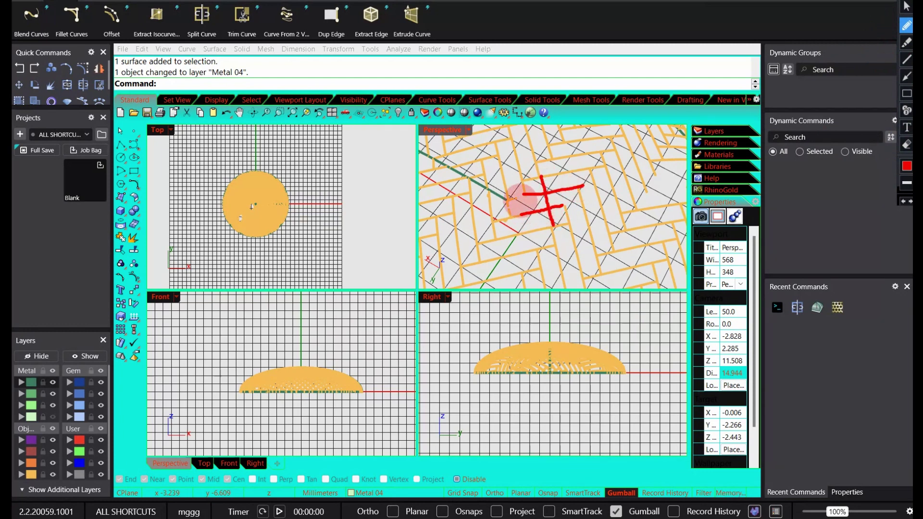
{"action": "left_click_drag", "start_coordinate": [527, 194], "coordinate": [532, 245]}
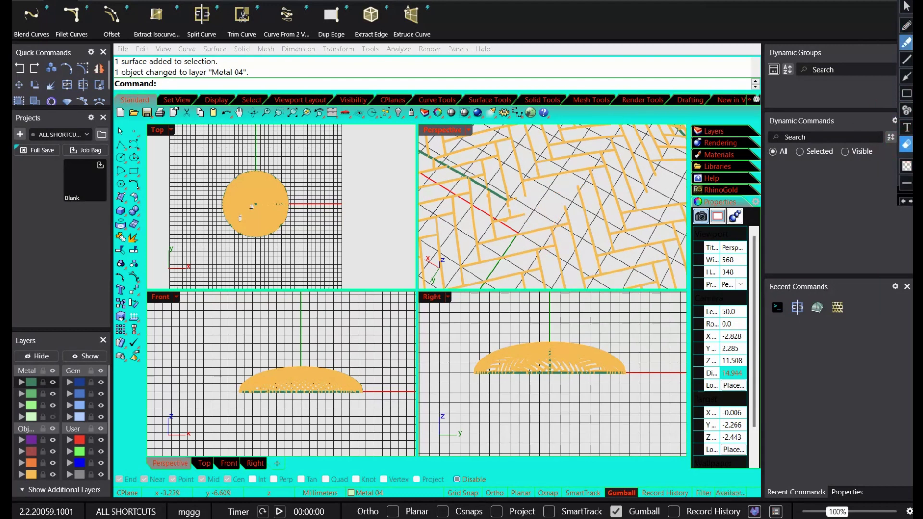
{"action": "scroll", "coordinate": [556, 185], "scroll_direction": "down", "scroll_amount": 5}
{"action": "scroll", "coordinate": [576, 198], "scroll_direction": "down", "scroll_amount": 3}
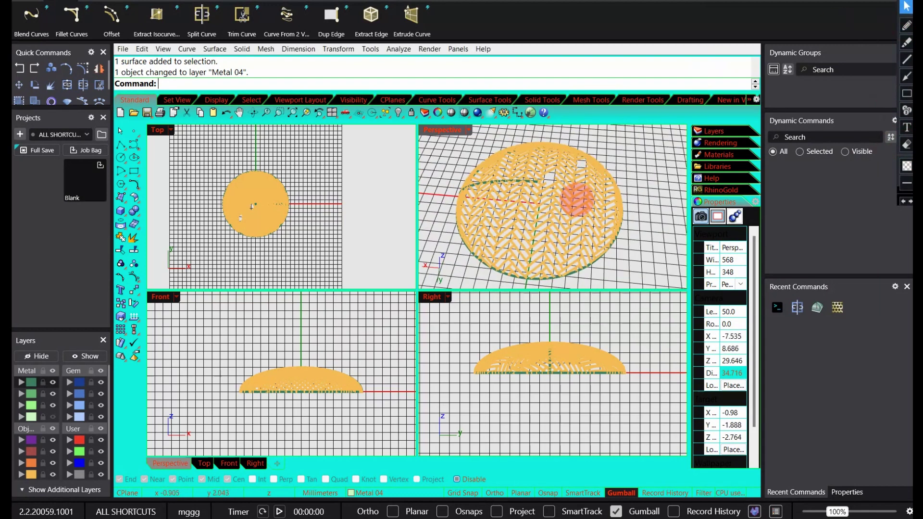
Delete the herringbone pattern curves and hide the open profile curve
{"action": "left_click", "coordinate": [574, 220]}
{"action": "key", "text": "Delete"}
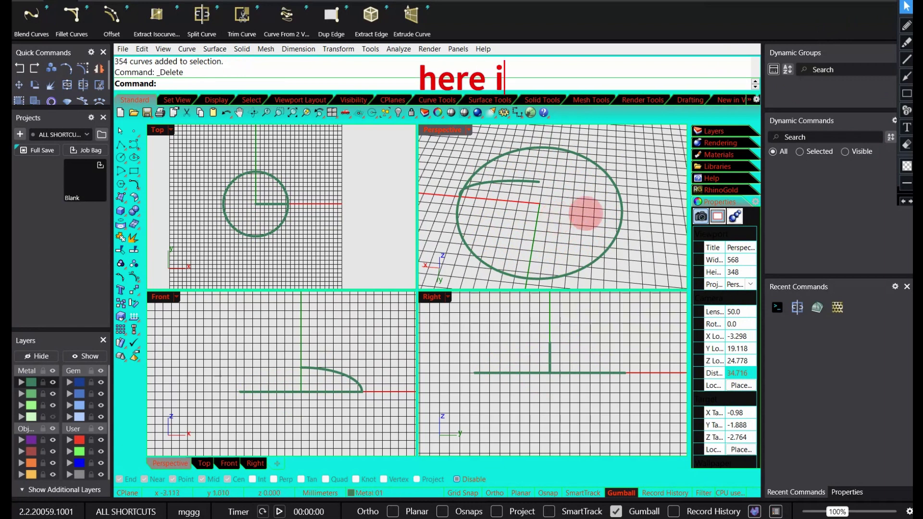
{"action": "key", "text": "ctrl+a"}
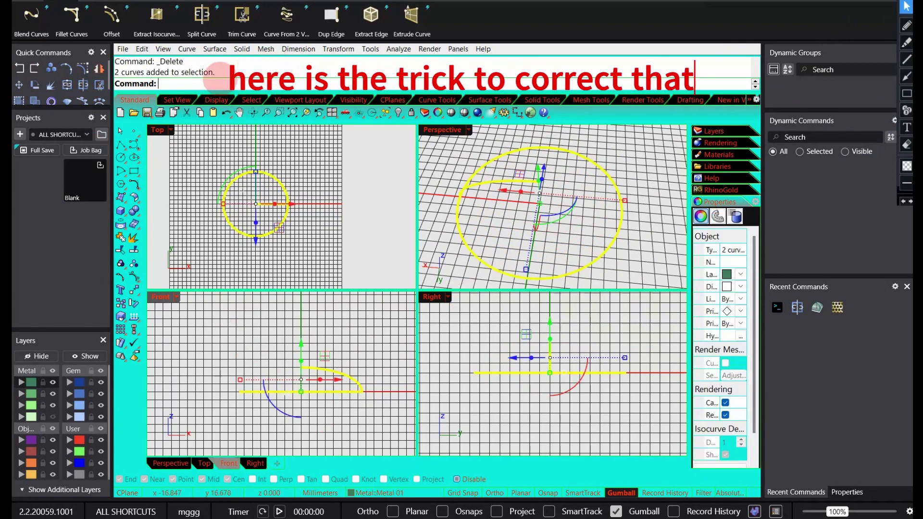
{"action": "left_click", "coordinate": [331, 404]}
{"action": "left_click", "coordinate": [331, 369]}
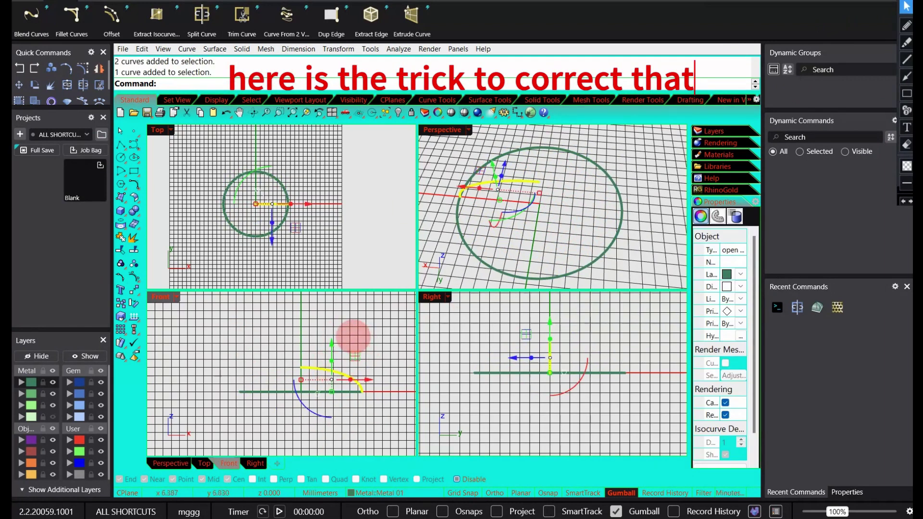
{"action": "type", "text": "hide"}
{"action": "key", "text": "Return"}
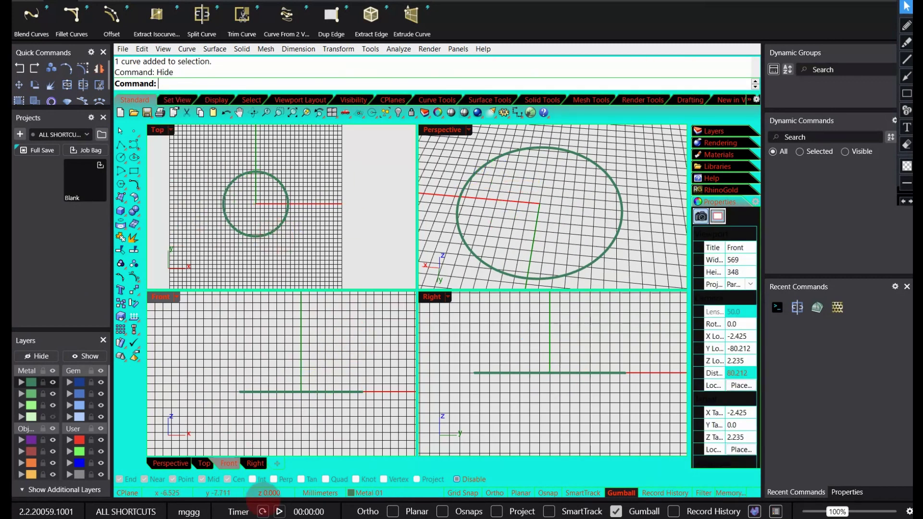
Turn the dome's layer back on from the layer list and select the dome
{"action": "left_click", "coordinate": [355, 494]}
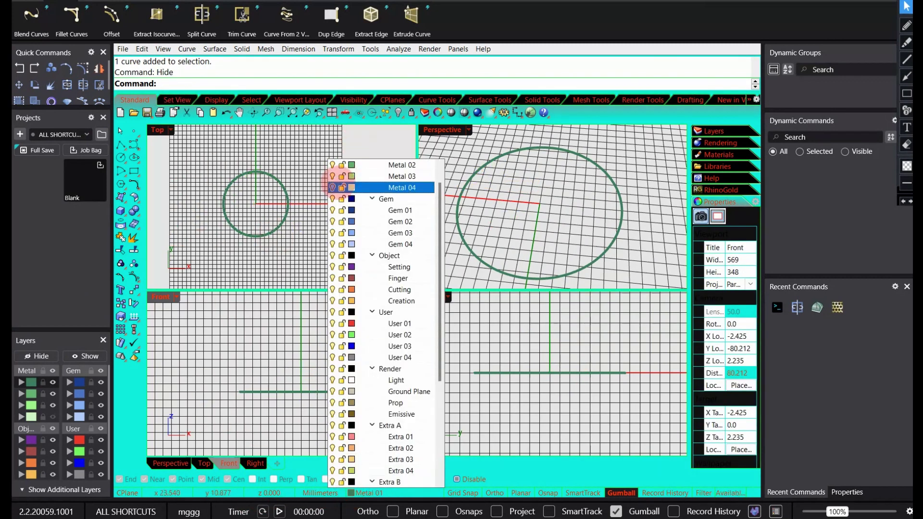
{"action": "left_click", "coordinate": [343, 175]}
{"action": "left_click", "coordinate": [333, 215]}
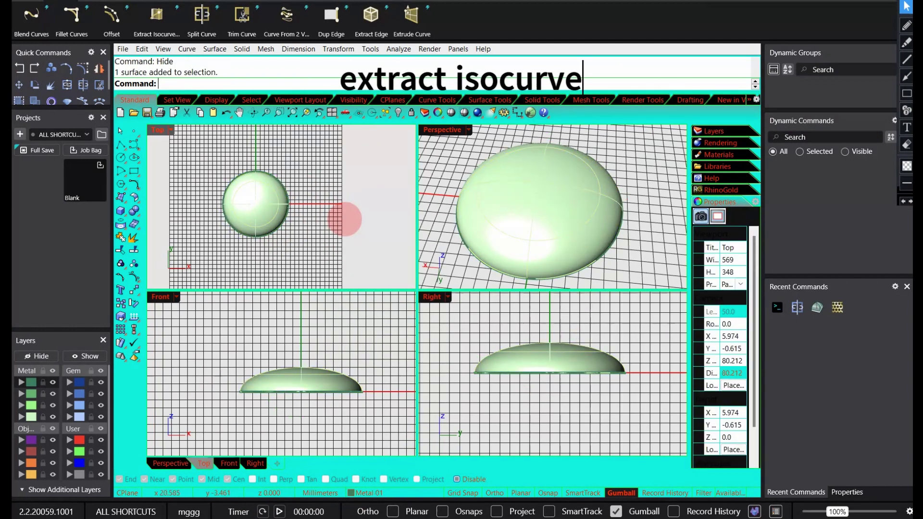
{"action": "type", "text": "et"}
Extract circular isocurves from the dome surface at several heights
{"action": "left_click", "coordinate": [493, 217]}
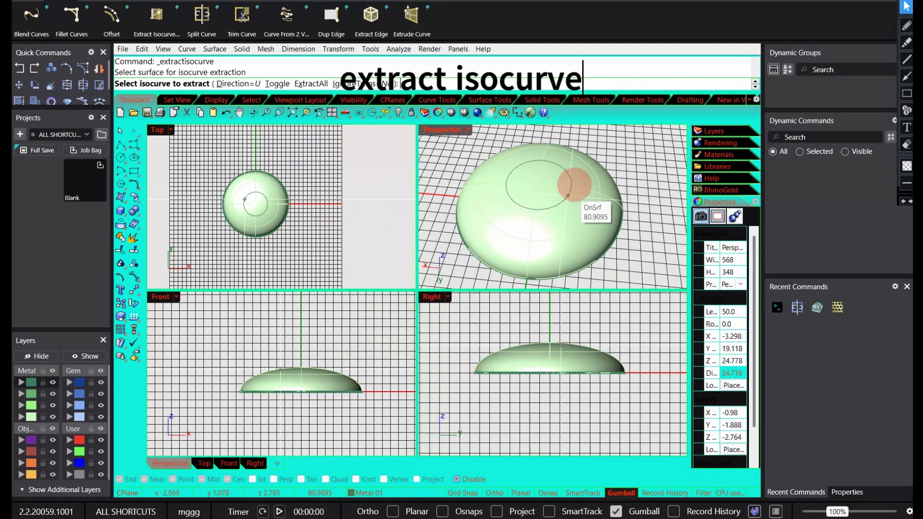
{"action": "left_click", "coordinate": [560, 192]}
{"action": "scroll", "coordinate": [269, 224], "scroll_direction": "up", "scroll_amount": 3}
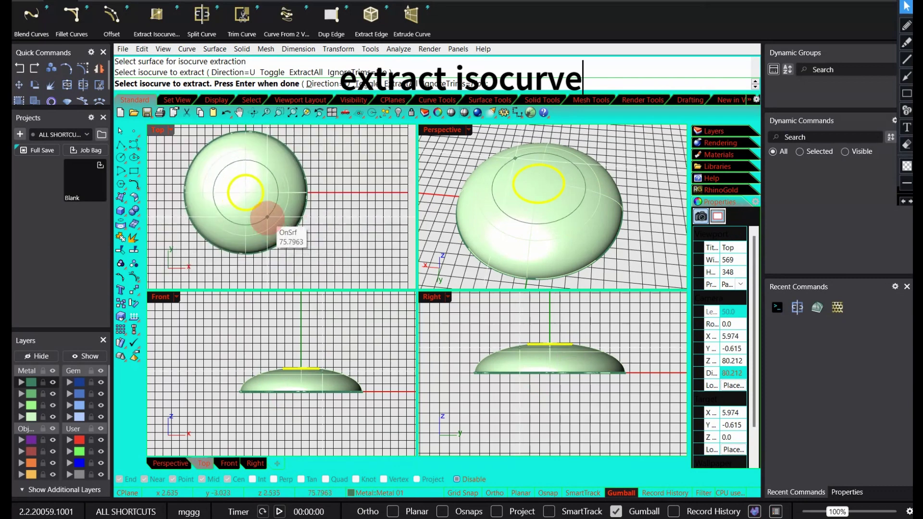
{"action": "left_click", "coordinate": [274, 226]}
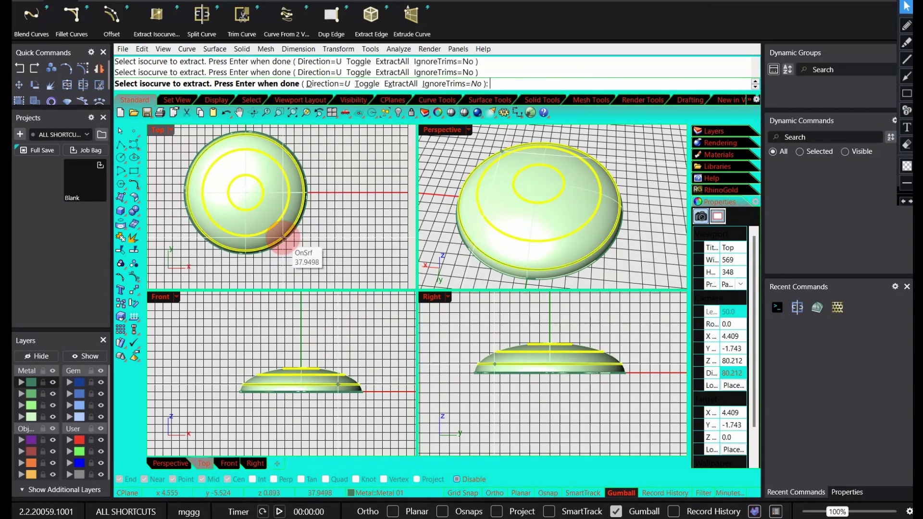
{"action": "key", "text": "Return"}
Select all curves with SelCrv and group the four isocurve rings
{"action": "key", "text": "Escape"}
{"action": "type", "text": "SelCrv"}
{"action": "key", "text": "Return"}
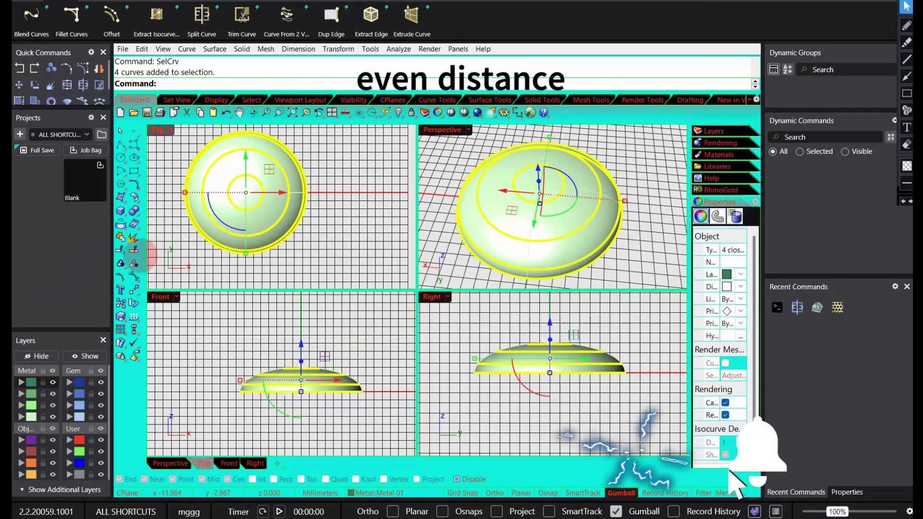
{"action": "key", "text": "ctrl+g"}
{"action": "left_click", "coordinate": [274, 257]}
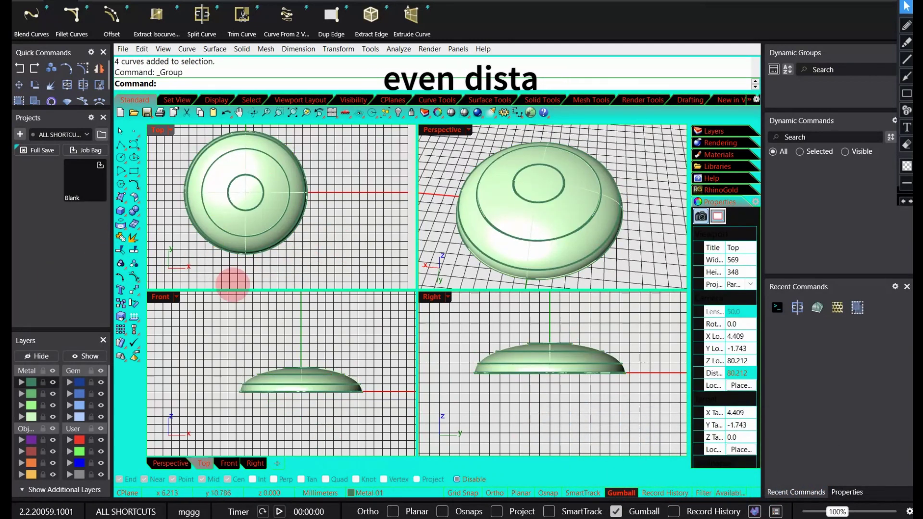
Rebuild a Patch surface dome through the concentric circles
{"action": "key", "text": "ctrl+z"}
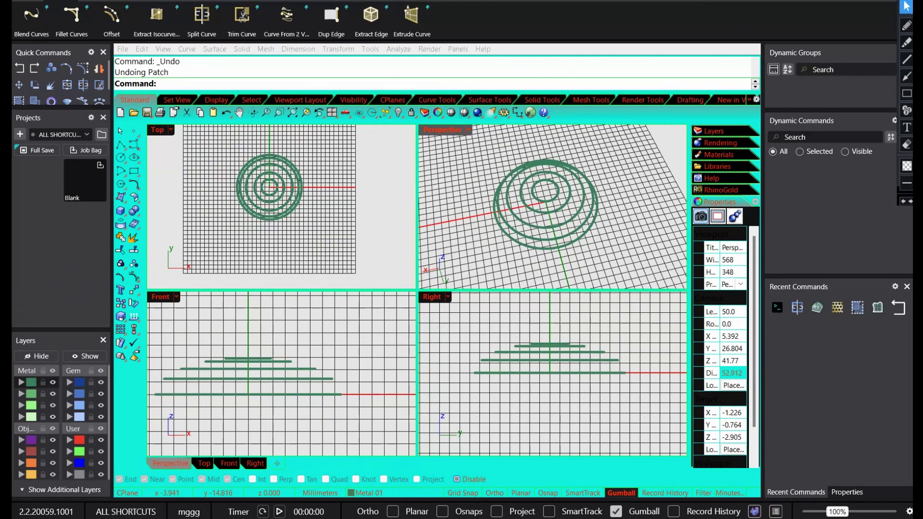
{"action": "left_click", "coordinate": [121, 198]}
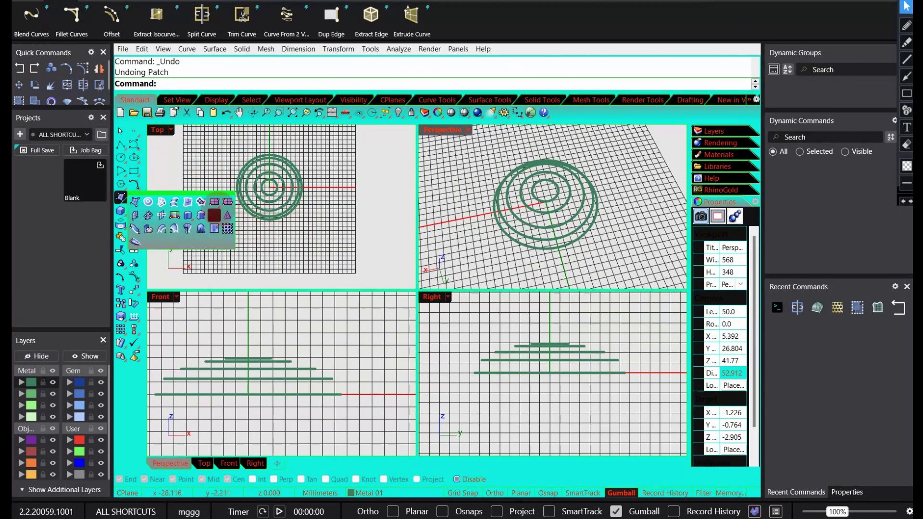
{"action": "left_click", "coordinate": [201, 201]}
{"action": "left_click_drag", "start_coordinate": [299, 231], "coordinate": [190, 140]}
{"action": "key", "text": "Return"}
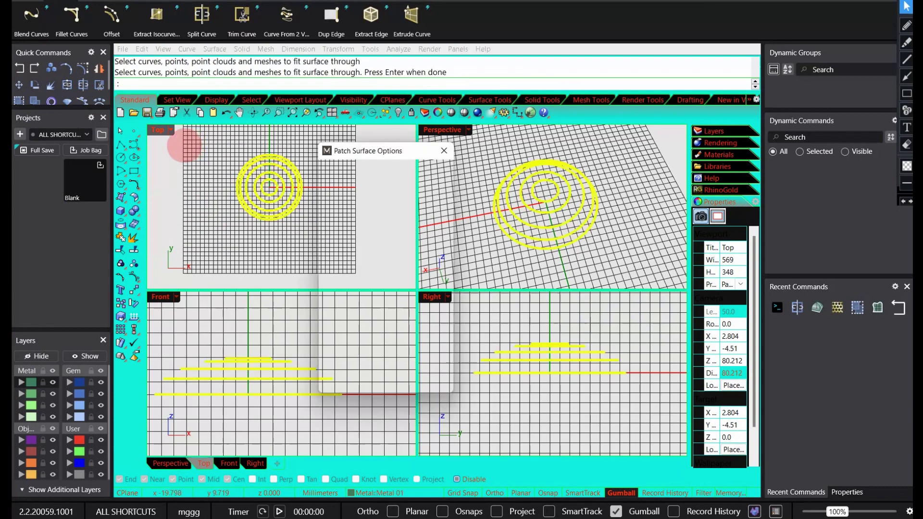
{"action": "key", "text": "Return"}
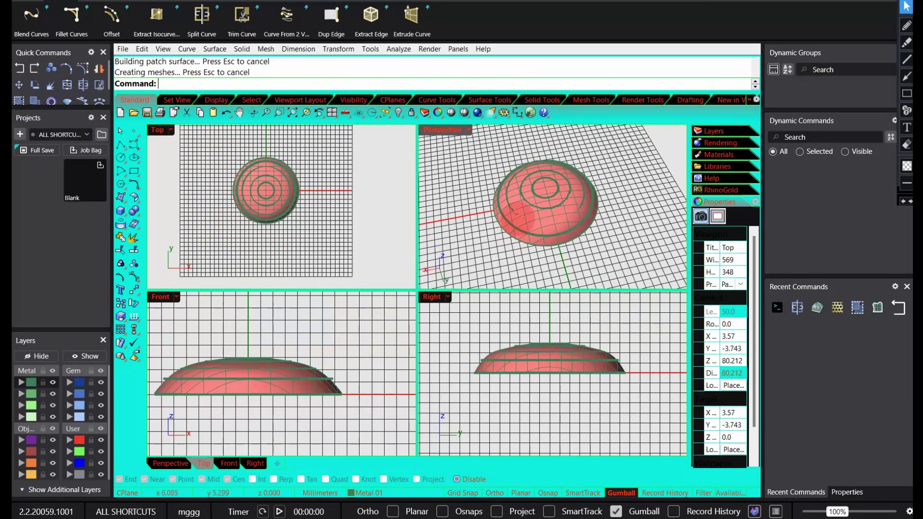
Group the five circles via SelCrv and hide them
{"action": "mouse_move", "coordinate": [526, 196]}
{"action": "right_mouse_down"}
{"action": "mouse_move", "coordinate": [546, 192]}
{"action": "mouse_move", "coordinate": [589, 219]}
{"action": "mouse_move", "coordinate": [587, 165]}
{"action": "right_mouse_up"}
{"action": "scroll", "coordinate": [529, 201], "scroll_direction": "up", "scroll_amount": 3}
{"action": "scroll", "coordinate": [528, 201], "scroll_direction": "down", "scroll_amount": 5}
{"action": "scroll", "coordinate": [567, 200], "scroll_direction": "up", "scroll_amount": 3}
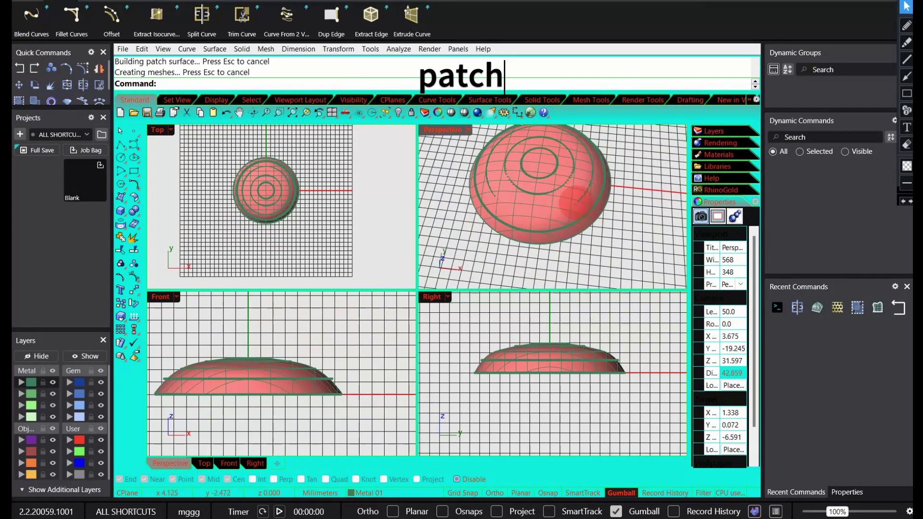
{"action": "type", "text": "elCrv"}
{"action": "key", "text": "Return"}
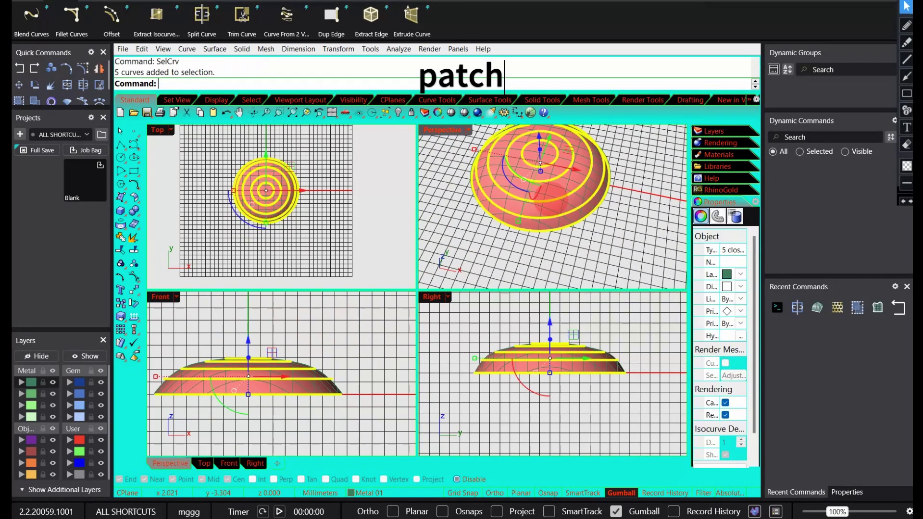
{"action": "key", "text": "ctrl+g"}
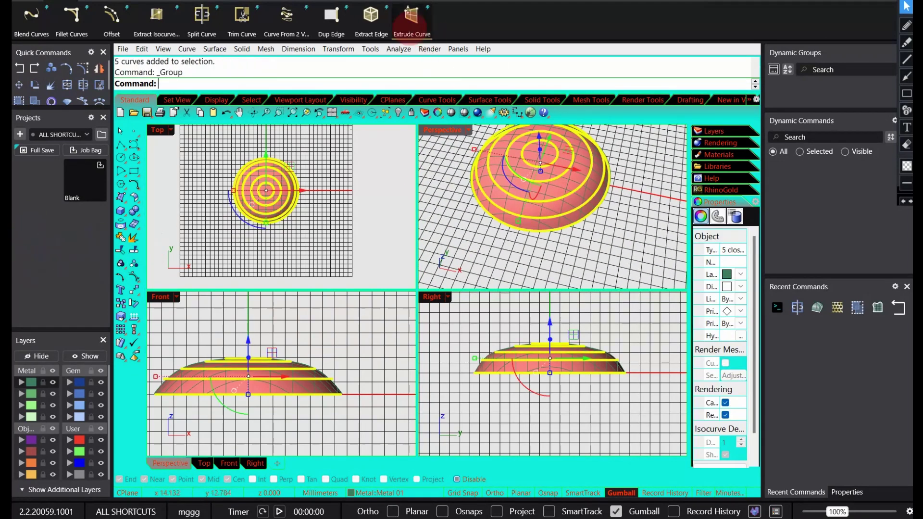
{"action": "left_click", "coordinate": [398, 112]}
Flip the patch dome's surface direction outward
{"action": "scroll", "coordinate": [563, 201], "scroll_direction": "down", "scroll_amount": 3}
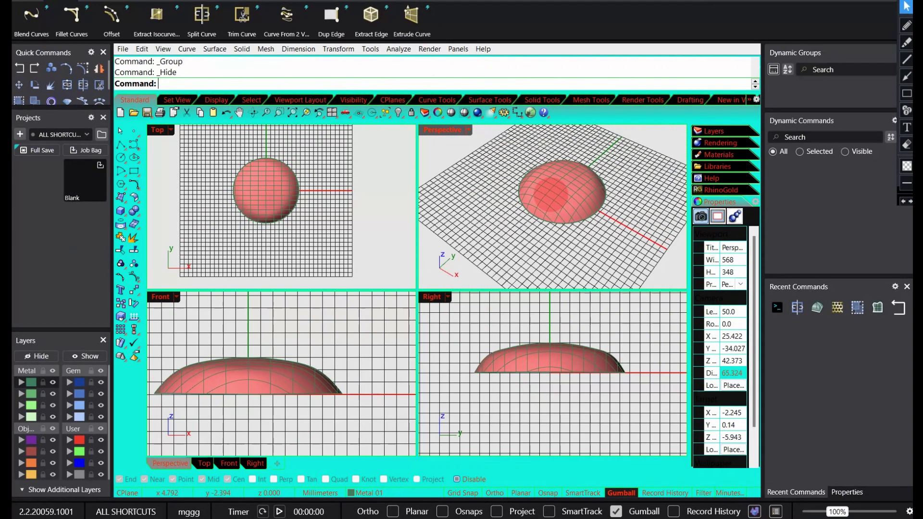
{"action": "left_click", "coordinate": [582, 207]}
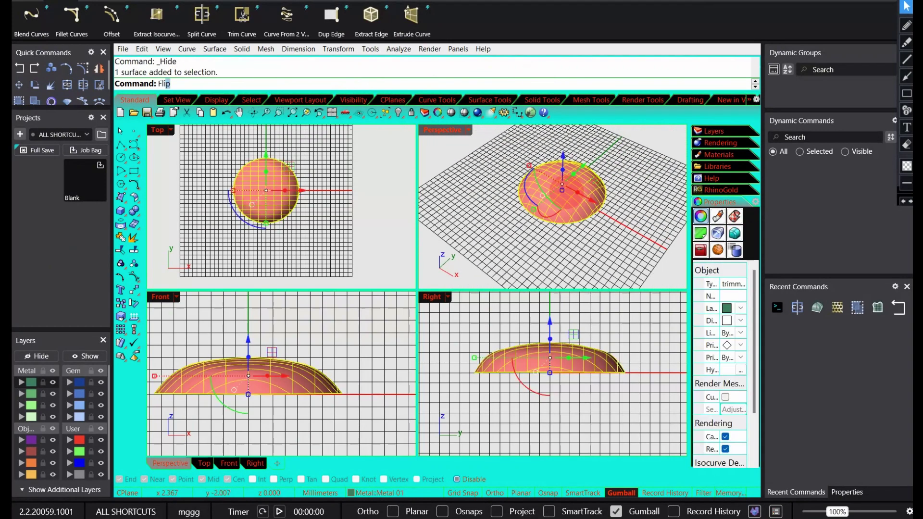
{"action": "key", "text": "Return"}
{"action": "left_click", "coordinate": [358, 363]}
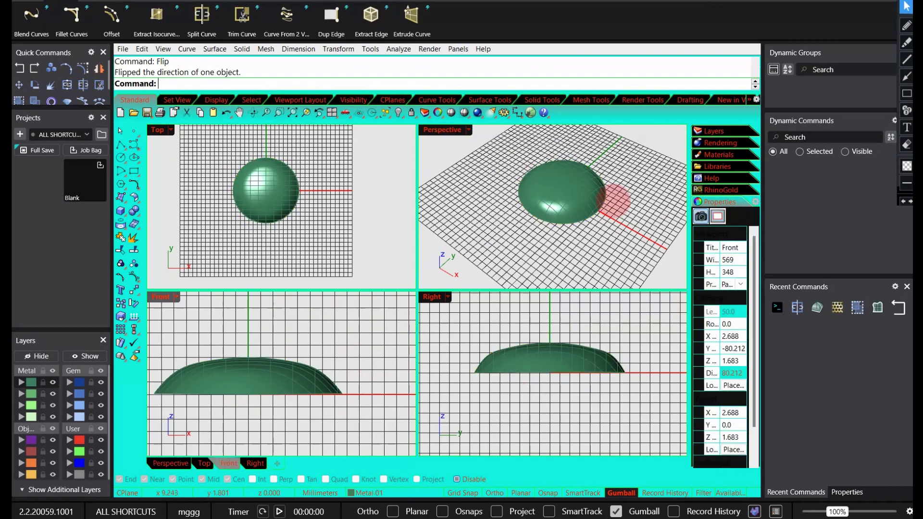
Start the jali pattern command on the dome at scale 3.00
{"action": "right_click_drag", "start_coordinate": [607, 200], "coordinate": [540, 223]}
{"action": "left_click", "coordinate": [577, 230]}
{"action": "scroll", "coordinate": [481, 192], "scroll_direction": "up", "scroll_amount": 3}
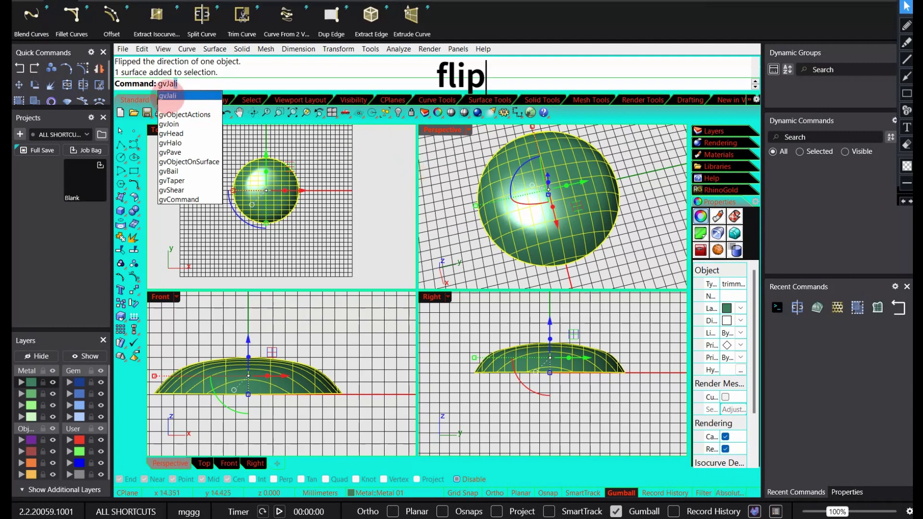
{"action": "key", "text": "Return"}
{"action": "right_click_drag", "start_coordinate": [576, 224], "coordinate": [509, 226]}
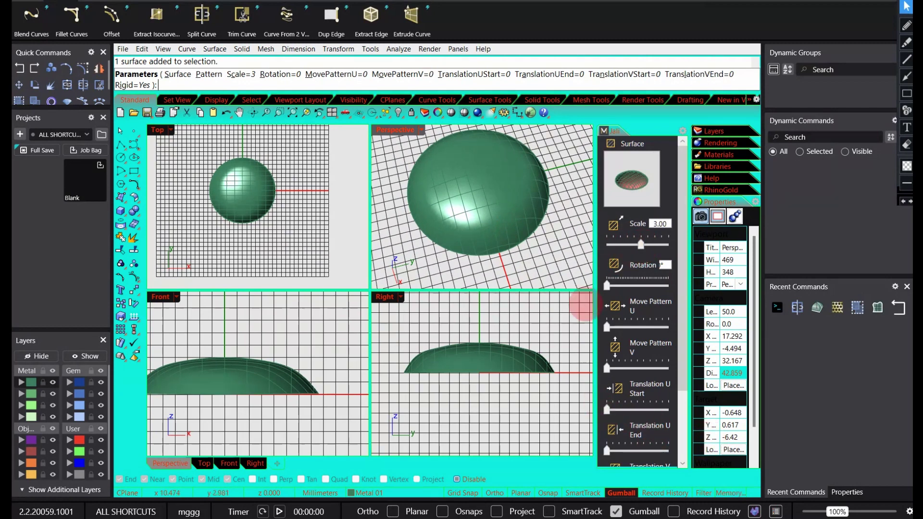
Choose SPINA3 from the pattern library and apply it to the dome, retrying once
{"action": "left_click", "coordinate": [209, 74]}
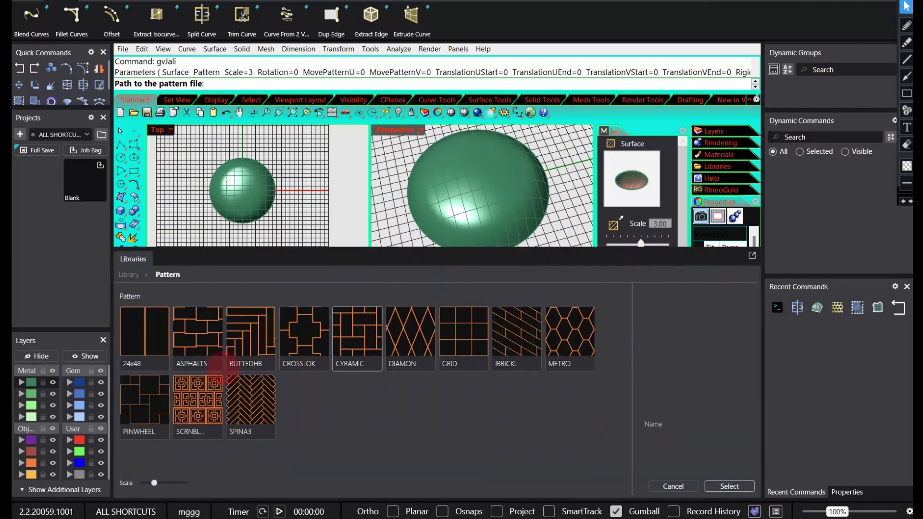
{"action": "left_click", "coordinate": [251, 405]}
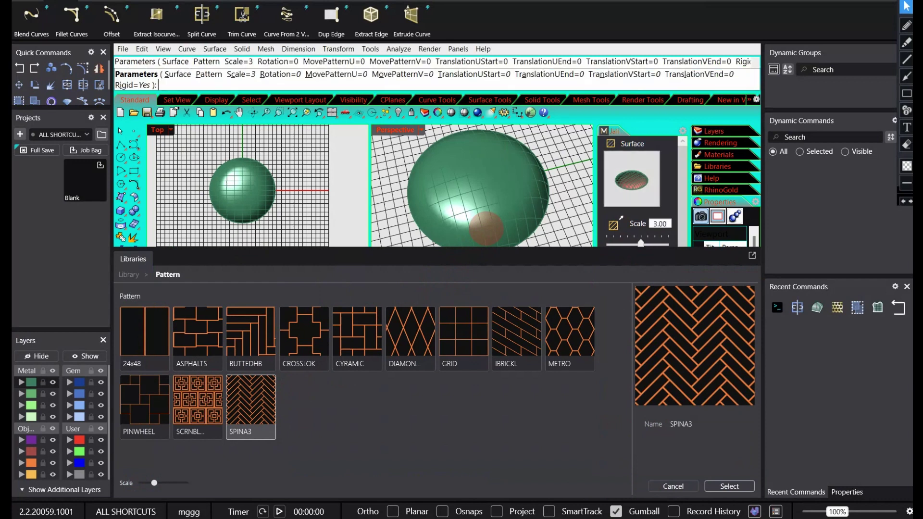
{"action": "left_click", "coordinate": [743, 488]}
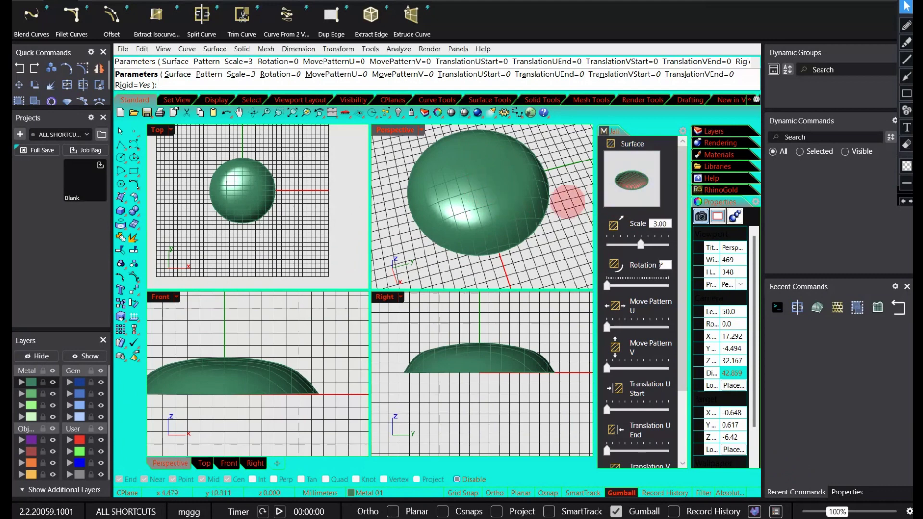
{"action": "left_click", "coordinate": [205, 74]}
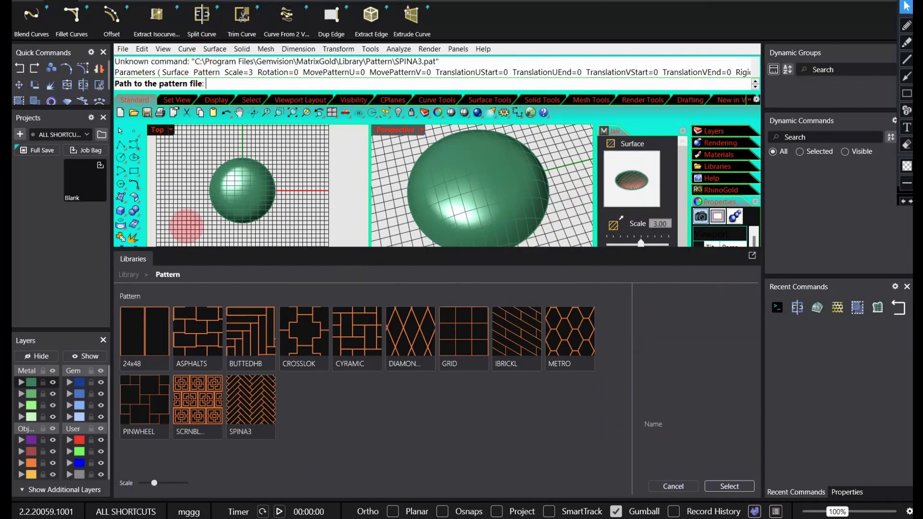
{"action": "left_click", "coordinate": [247, 392]}
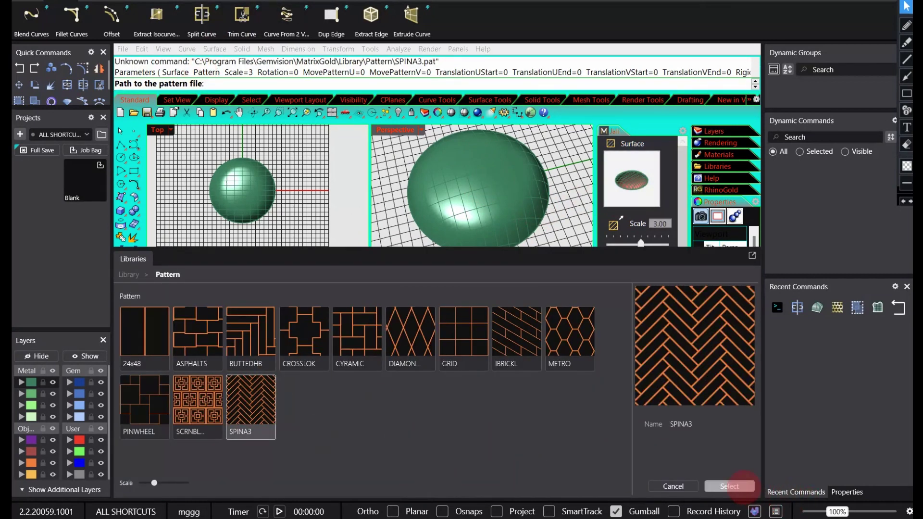
{"action": "left_click", "coordinate": [728, 486]}
{"action": "mouse_move", "coordinate": [481, 207]}
{"action": "right_mouse_down"}
{"action": "mouse_move", "coordinate": [480, 192]}
{"action": "mouse_move", "coordinate": [481, 230]}
{"action": "right_mouse_up"}
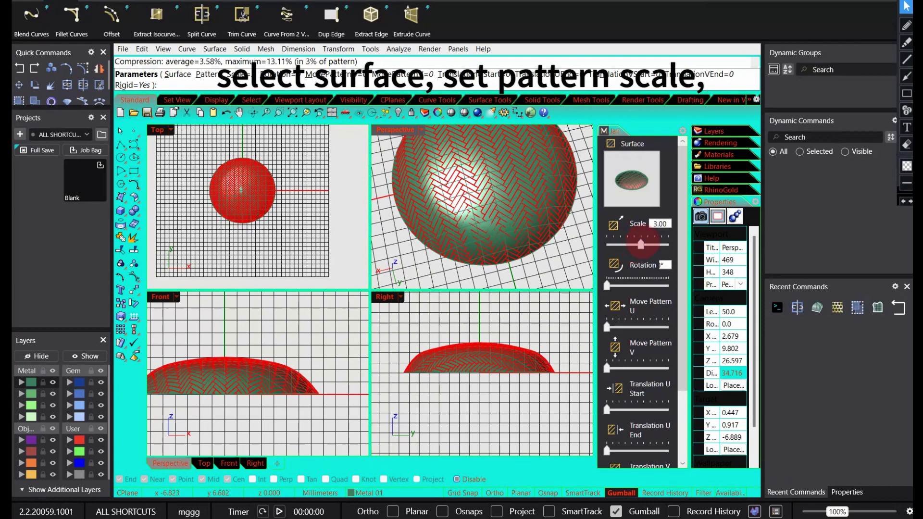
Raise the herringbone pattern scale to 4.50 and finish the mapping
{"action": "left_click_drag", "start_coordinate": [661, 245], "coordinate": [662, 244]}
{"action": "scroll", "coordinate": [480, 206], "scroll_direction": "down", "scroll_amount": 4}
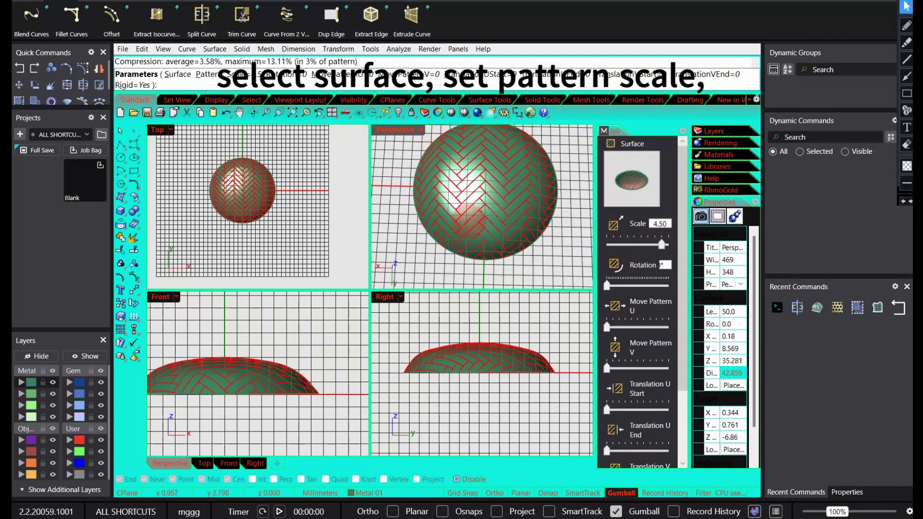
{"action": "key", "text": "Escape"}
{"action": "key", "text": "Escape"}
{"action": "mouse_move", "coordinate": [545, 186]}
{"action": "right_mouse_down"}
{"action": "mouse_move", "coordinate": [586, 216]}
{"action": "mouse_move", "coordinate": [568, 242]}
{"action": "right_mouse_up"}
{"action": "scroll", "coordinate": [569, 242], "scroll_direction": "up", "scroll_amount": 3}
Hide the dome to inspect the pattern curves alone, then restore it
{"action": "left_click", "coordinate": [541, 201]}
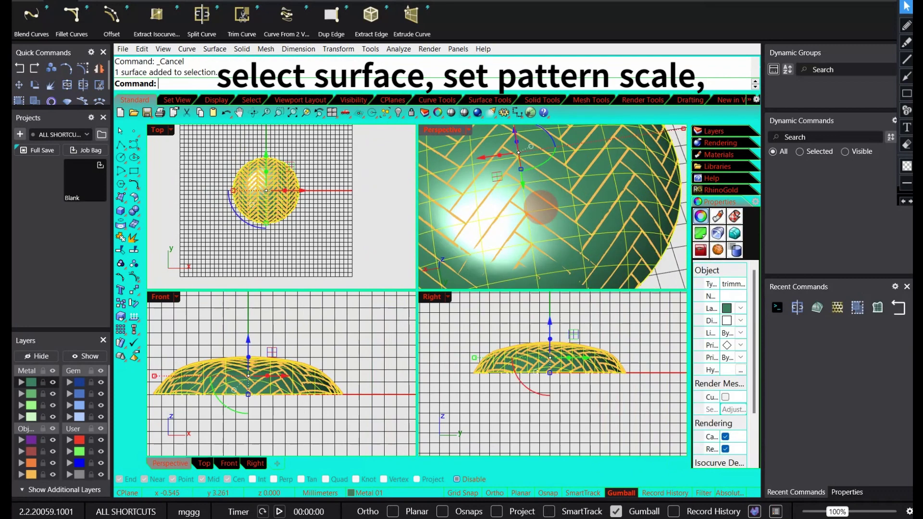
{"action": "right_click_drag", "start_coordinate": [542, 202], "coordinate": [529, 144]}
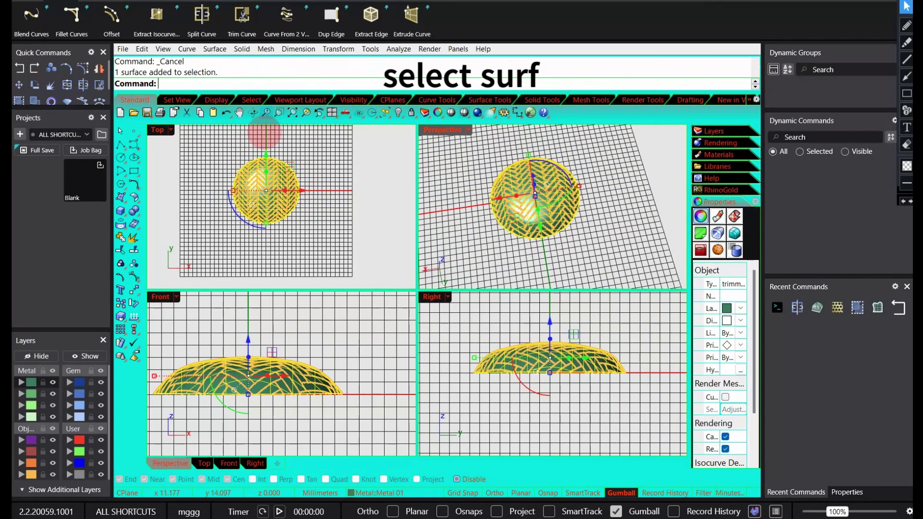
{"action": "type", "text": "Hide"}
{"action": "key", "text": "Return"}
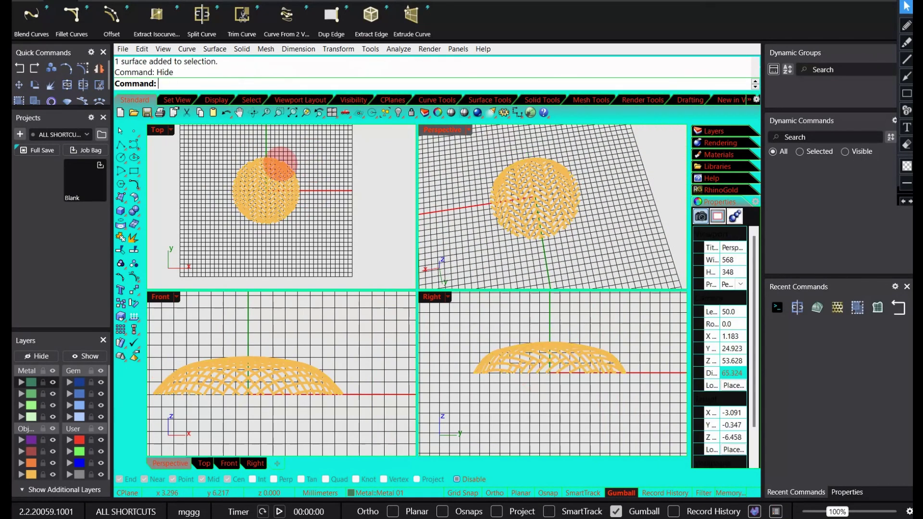
{"action": "right_click_drag", "start_coordinate": [506, 265], "coordinate": [539, 224]}
{"action": "key", "text": "ctrl+z"}
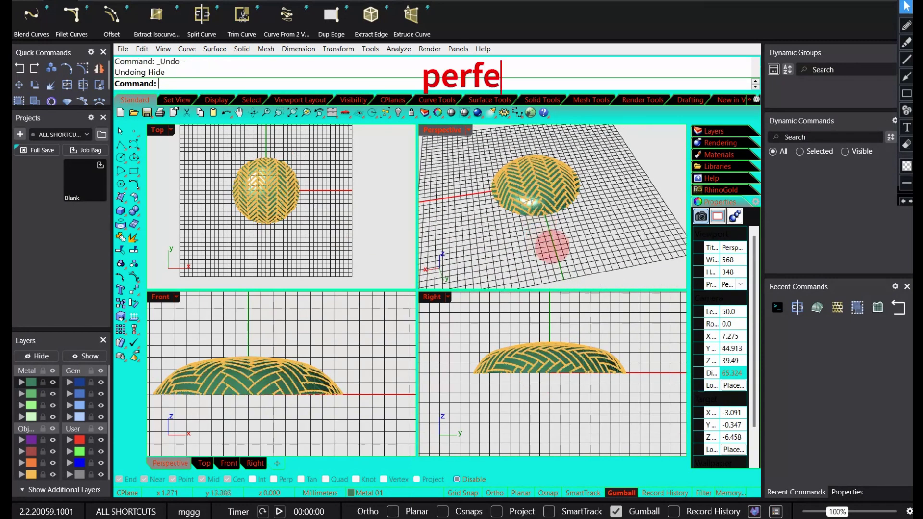
{"action": "scroll", "coordinate": [571, 255], "scroll_direction": "up", "scroll_amount": 5}
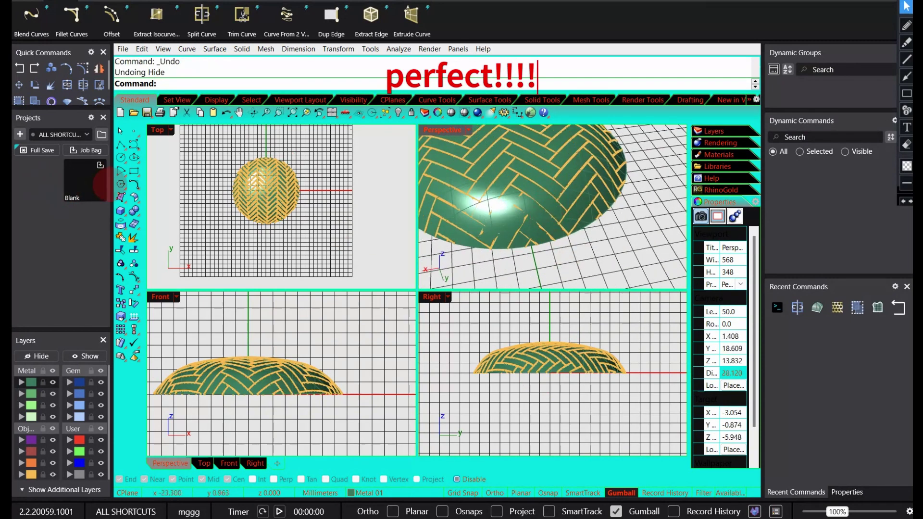
{"action": "left_click", "coordinate": [126, 228]}
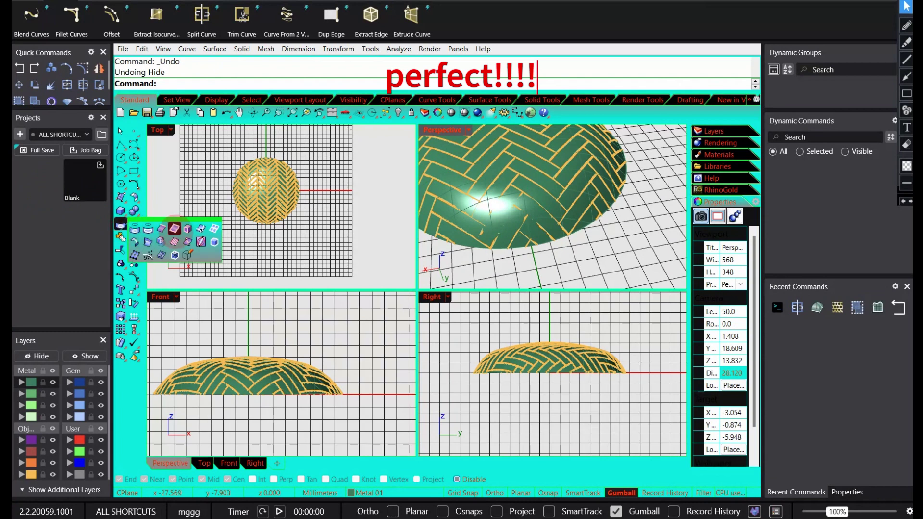
Duplicate the dome's border as a curve and hide the dome surface
{"action": "left_click", "coordinate": [195, 227]}
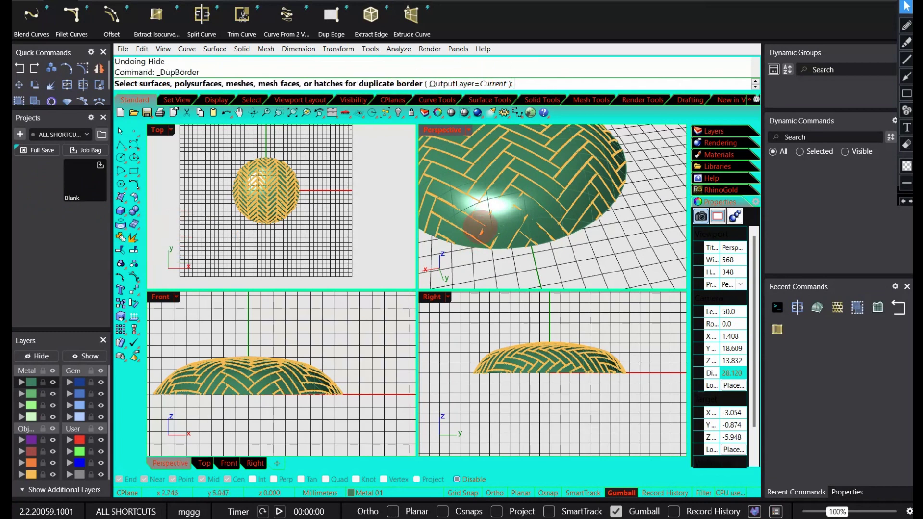
{"action": "left_click", "coordinate": [481, 254]}
{"action": "key", "text": "Return"}
{"action": "left_click", "coordinate": [537, 270]}
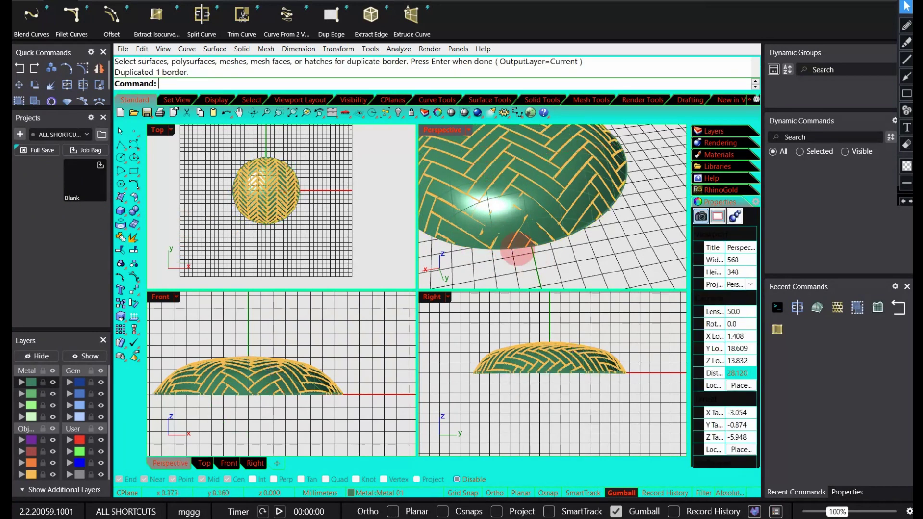
{"action": "left_click", "coordinate": [499, 215]}
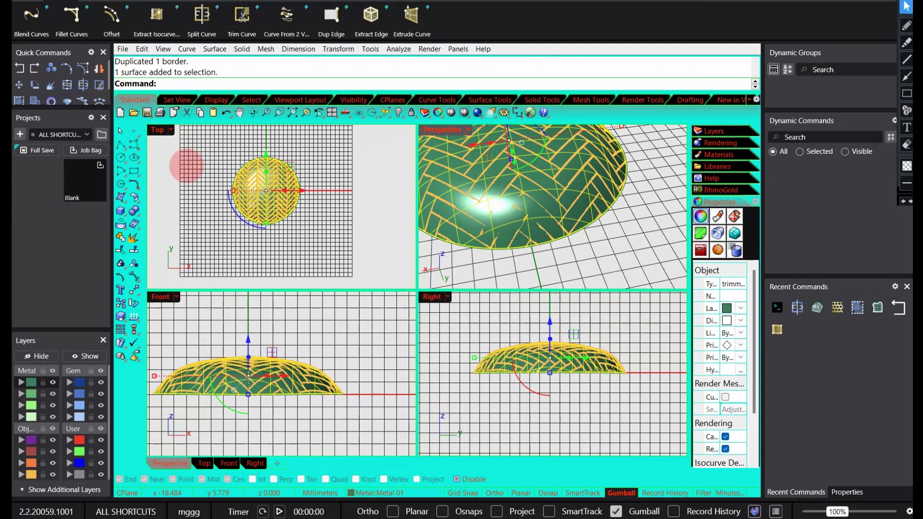
{"action": "left_click", "coordinate": [399, 113]}
{"action": "mouse_move", "coordinate": [591, 212]}
{"action": "right_mouse_down"}
{"action": "mouse_move", "coordinate": [558, 264]}
{"action": "mouse_move", "coordinate": [598, 207]}
{"action": "mouse_move", "coordinate": [525, 154]}
{"action": "mouse_move", "coordinate": [618, 240]}
{"action": "right_mouse_up"}
Group the 112 herringbone curves and maximise the Perspective view
{"action": "left_click", "coordinate": [509, 174]}
{"action": "scroll", "coordinate": [546, 200], "scroll_direction": "up", "scroll_amount": 5}
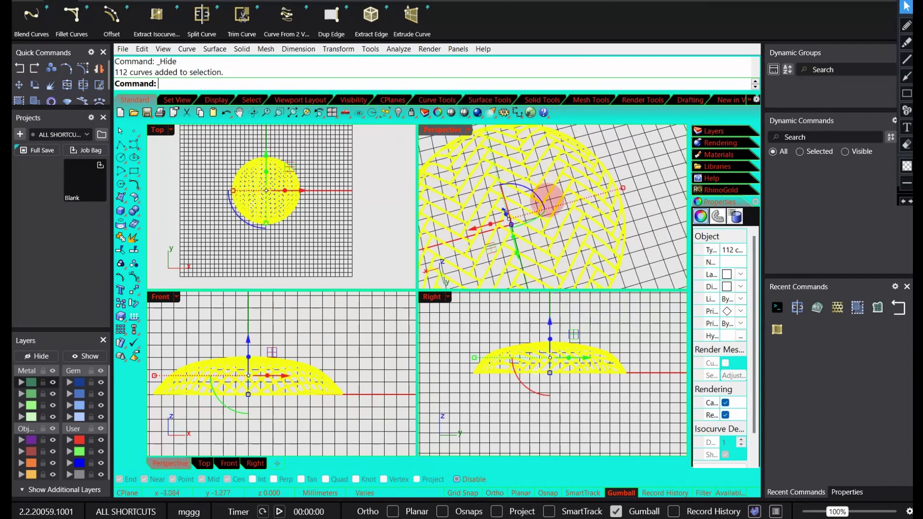
{"action": "left_click", "coordinate": [120, 263]}
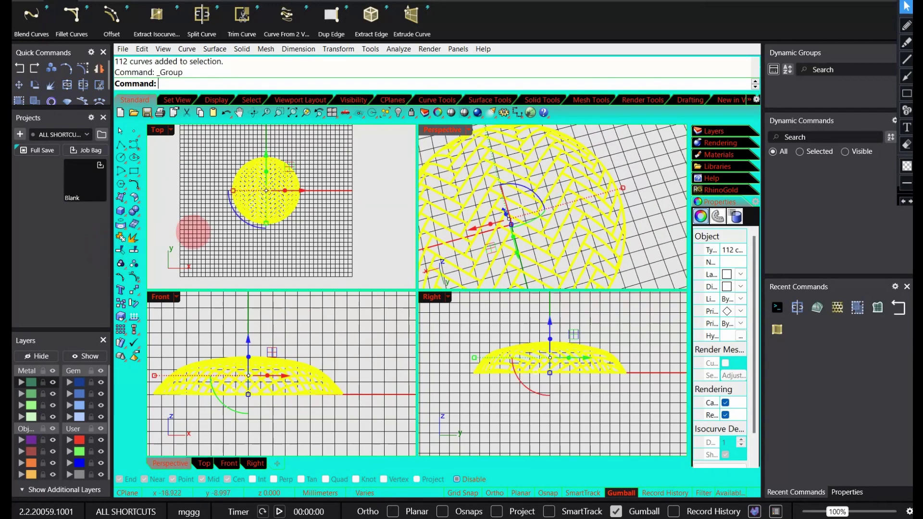
{"action": "left_click", "coordinate": [268, 231]}
{"action": "mouse_move", "coordinate": [315, 247]}
{"action": "left_mouse_down"}
{"action": "mouse_move", "coordinate": [220, 177]}
{"action": "mouse_move", "coordinate": [316, 247]}
{"action": "left_mouse_up"}
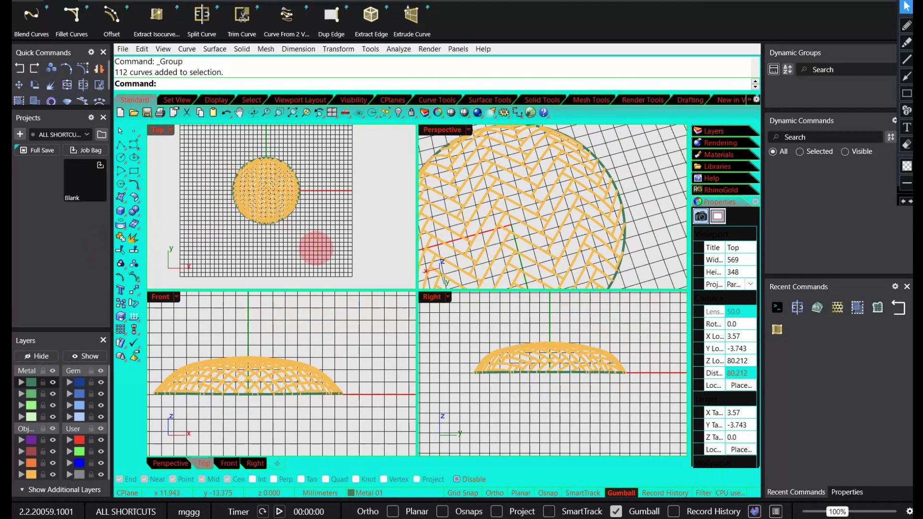
{"action": "scroll", "coordinate": [518, 157], "scroll_direction": "up", "scroll_amount": 5}
{"action": "double_click", "coordinate": [442, 131]}
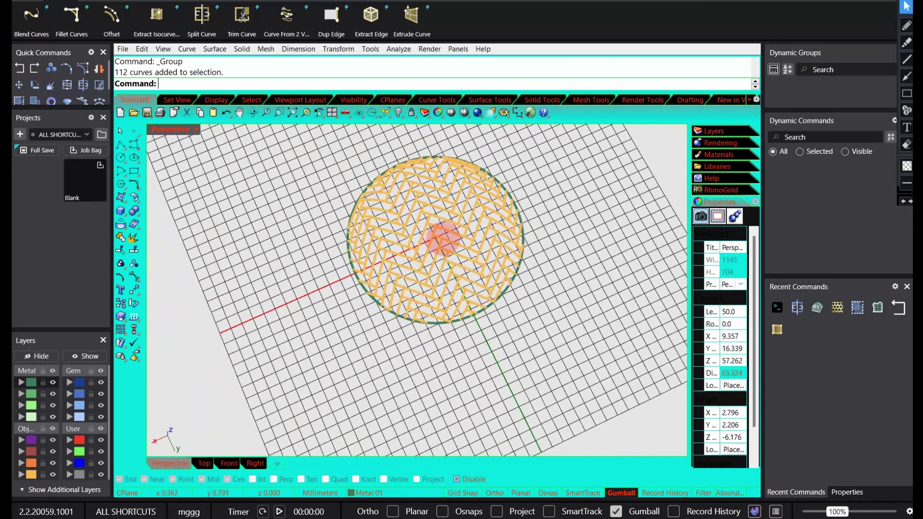
{"action": "scroll", "coordinate": [441, 235], "scroll_direction": "up", "scroll_amount": 5}
{"action": "scroll", "coordinate": [419, 229], "scroll_direction": "up", "scroll_amount": 3}
{"action": "scroll", "coordinate": [419, 229], "scroll_direction": "down", "scroll_amount": 3}
{"action": "mouse_move", "coordinate": [485, 223]}
{"action": "right_mouse_down"}
{"action": "mouse_move", "coordinate": [412, 252]}
{"action": "mouse_move", "coordinate": [294, 154]}
{"action": "right_mouse_up"}
{"action": "right_click_drag", "start_coordinate": [549, 218], "coordinate": [355, 231]}
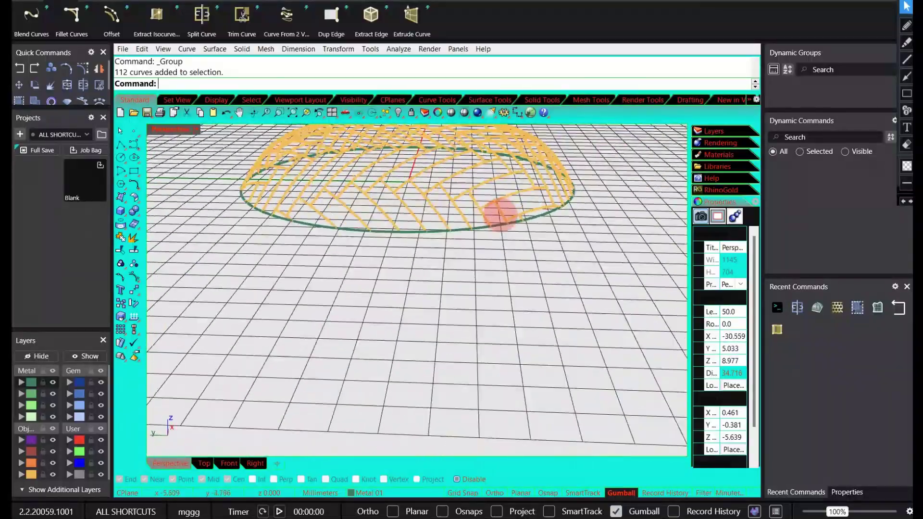
{"action": "right_click_drag", "start_coordinate": [543, 214], "coordinate": [385, 270]}
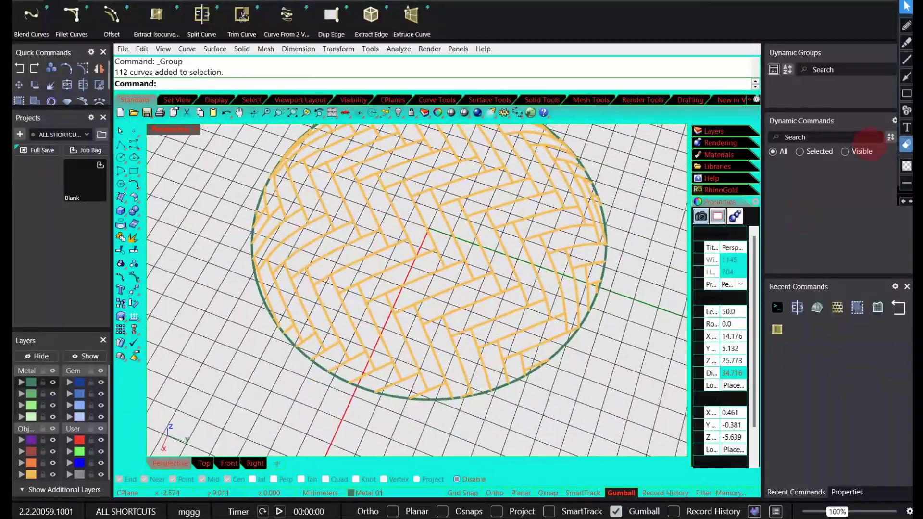
{"action": "type", "text": "perfect!!!!"}
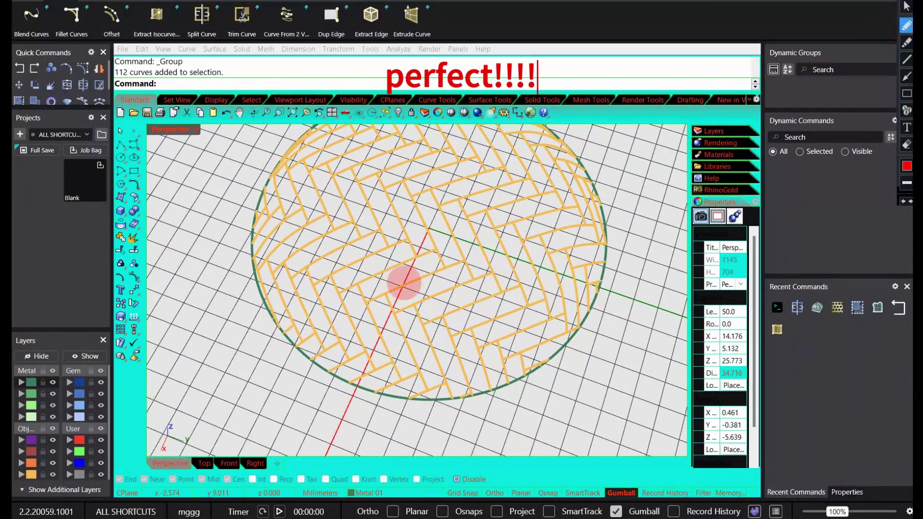
{"action": "right_click", "coordinate": [353, 276]}
{"action": "left_click", "coordinate": [425, 317]}
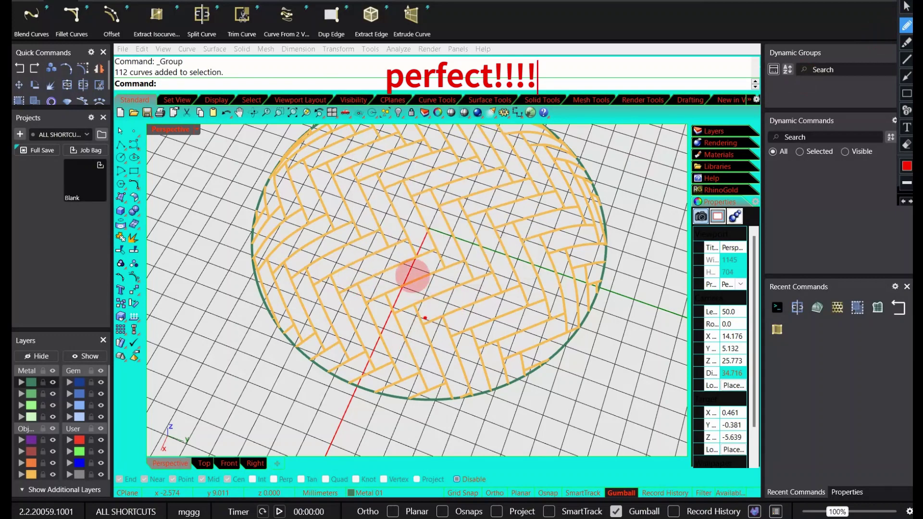
{"action": "mouse_move", "coordinate": [406, 266]}
{"action": "left_mouse_down"}
{"action": "mouse_move", "coordinate": [464, 251]}
{"action": "mouse_move", "coordinate": [542, 187]}
{"action": "left_mouse_up"}
{"action": "left_click_drag", "start_coordinate": [415, 207], "coordinate": [432, 253]}
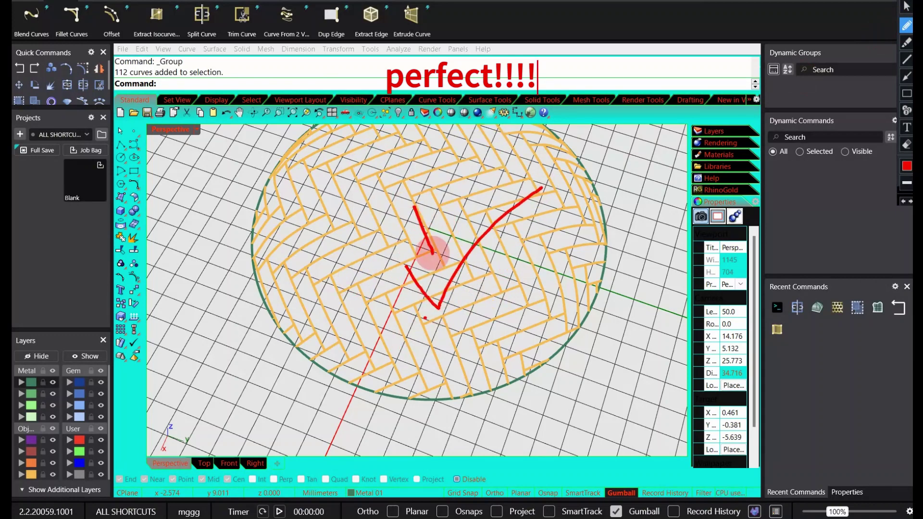
{"action": "left_click_drag", "start_coordinate": [394, 217], "coordinate": [408, 239]}
{"action": "left_click_drag", "start_coordinate": [361, 186], "coordinate": [378, 240]}
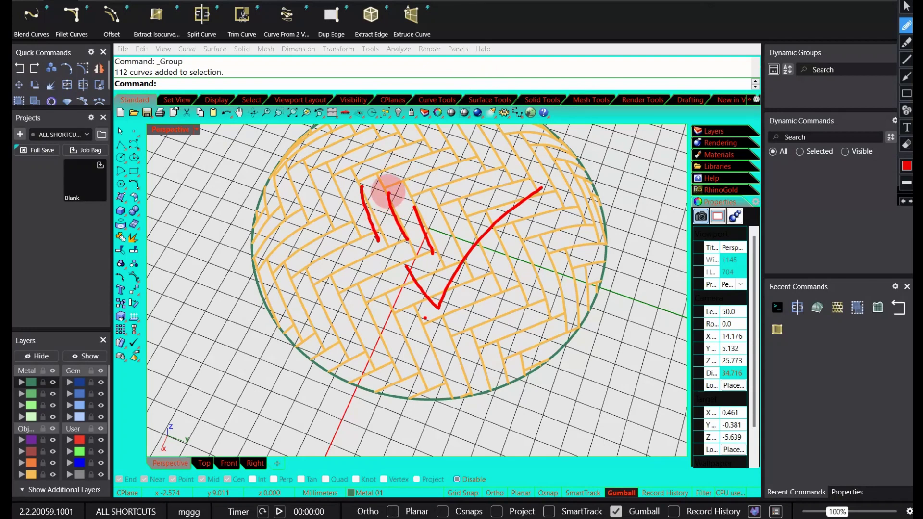
{"action": "mouse_move", "coordinate": [389, 191]}
{"action": "left_mouse_down"}
{"action": "mouse_move", "coordinate": [478, 160]}
{"action": "mouse_move", "coordinate": [500, 164]}
{"action": "left_mouse_up"}
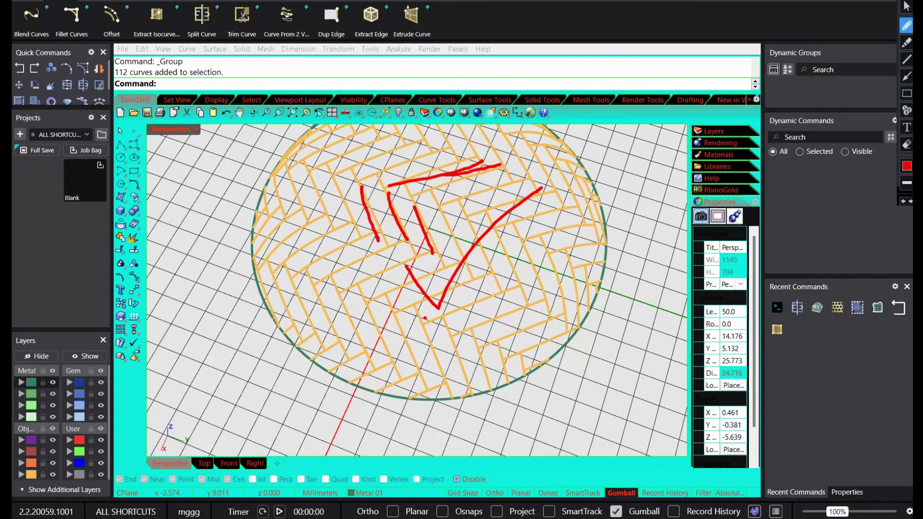
{"action": "left_click", "coordinate": [906, 145]}
{"action": "left_click", "coordinate": [468, 408]}
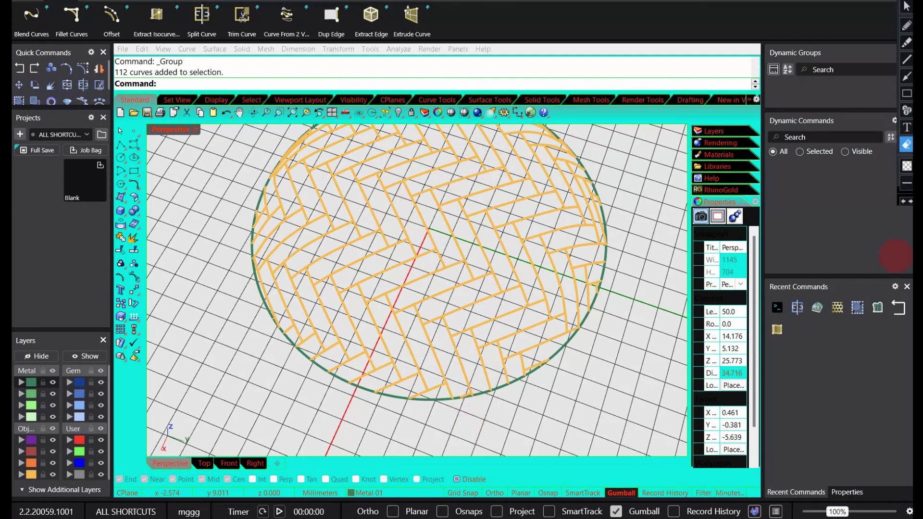
{"action": "mouse_move", "coordinate": [529, 397]}
{"action": "left_mouse_down"}
{"action": "mouse_move", "coordinate": [564, 423]}
{"action": "mouse_move", "coordinate": [657, 269]}
{"action": "left_mouse_up"}
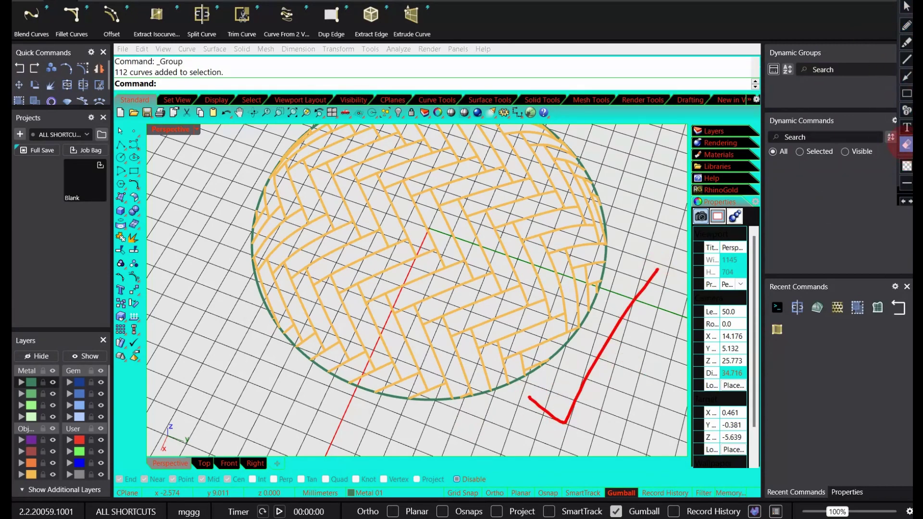
{"action": "left_click", "coordinate": [906, 6]}
{"action": "mouse_move", "coordinate": [537, 335]}
{"action": "right_mouse_down"}
{"action": "mouse_move", "coordinate": [500, 257]}
{"action": "mouse_move", "coordinate": [412, 323]}
{"action": "mouse_move", "coordinate": [655, 412]}
{"action": "right_mouse_up"}
{"action": "left_click", "coordinate": [422, 292]}
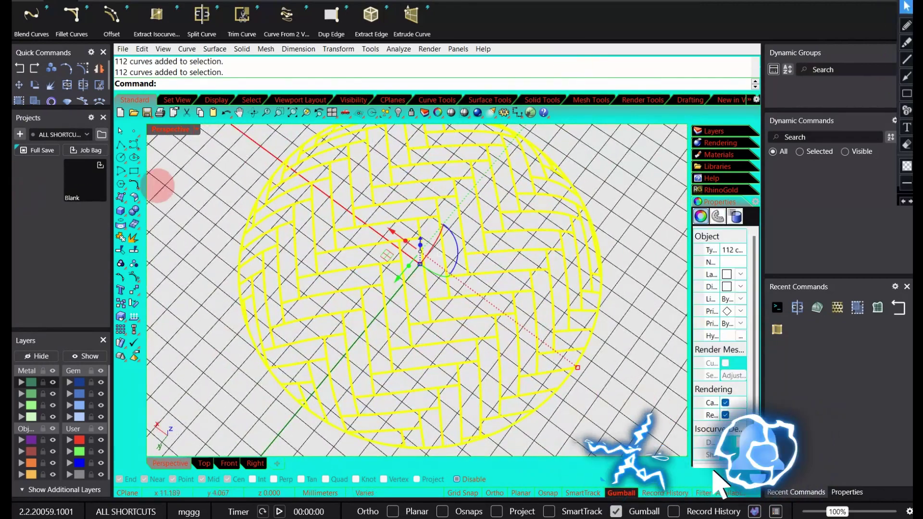
{"action": "left_click", "coordinate": [121, 197]}
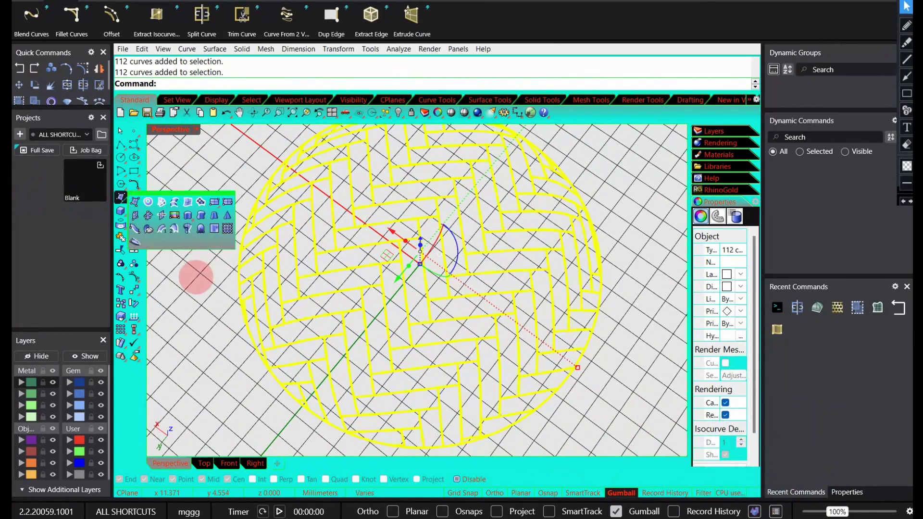
{"action": "left_click", "coordinate": [195, 277]}
{"action": "mouse_move", "coordinate": [305, 263]}
{"action": "right_mouse_down"}
{"action": "mouse_move", "coordinate": [350, 295]}
{"action": "mouse_move", "coordinate": [677, 192]}
{"action": "right_mouse_up"}
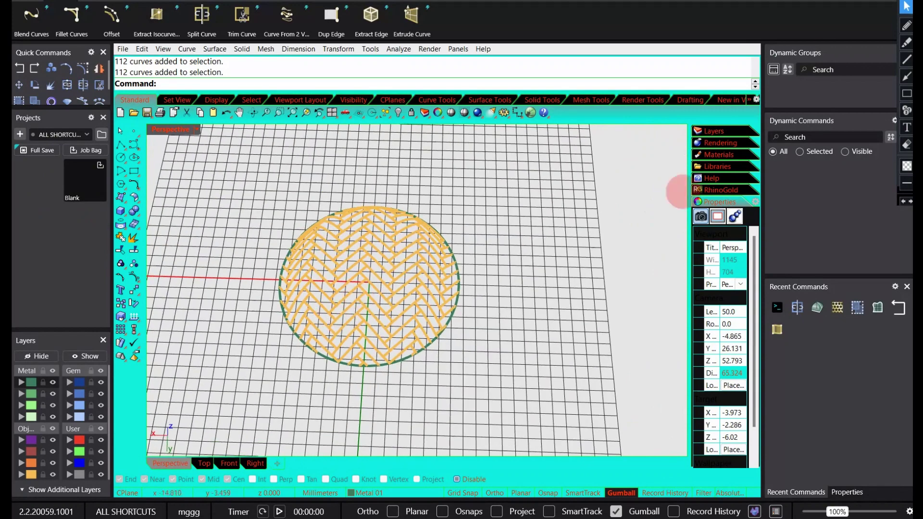
{"action": "right_click", "coordinate": [190, 197]}
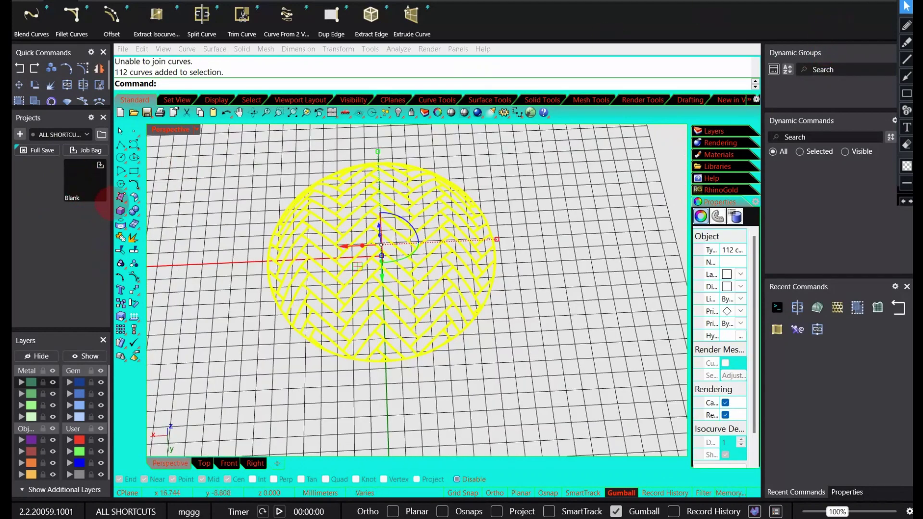
{"action": "left_click", "coordinate": [121, 211]}
{"action": "left_click", "coordinate": [201, 229]}
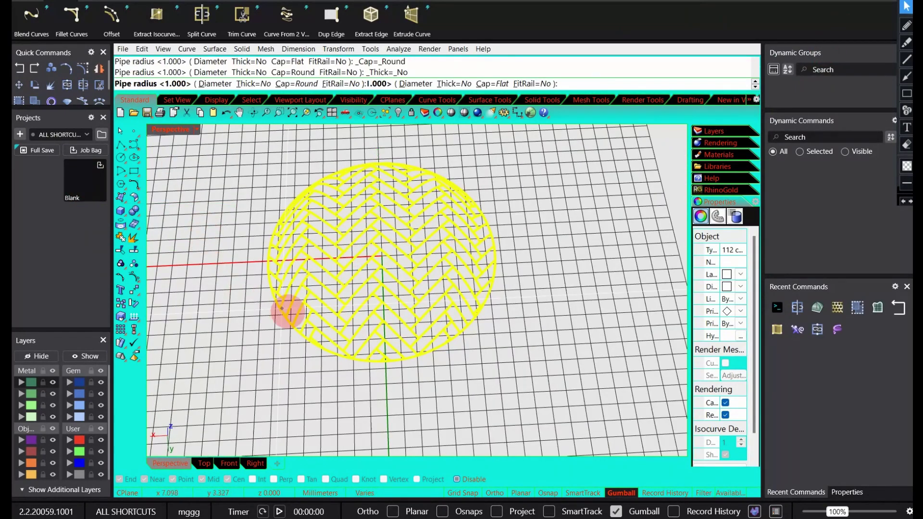
{"action": "left_click", "coordinate": [212, 84]}
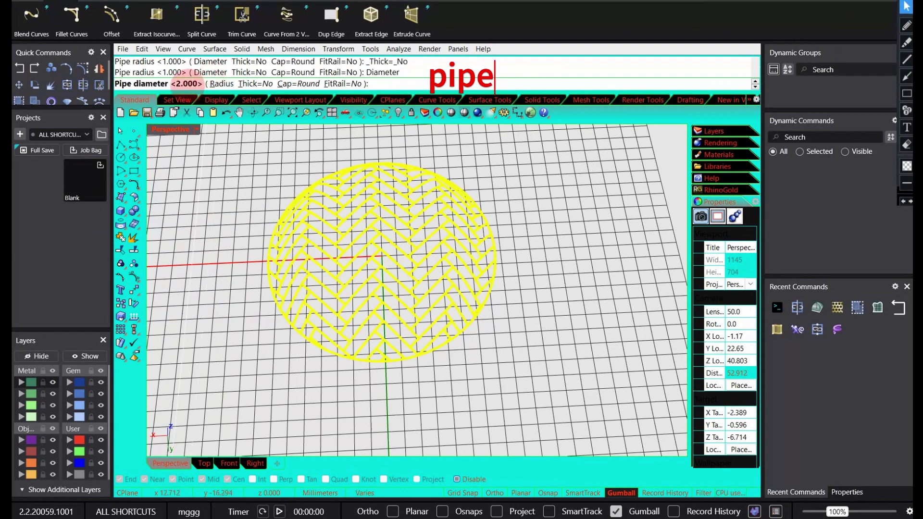
{"action": "type", "text": "1"}
{"action": "key", "text": "Return"}
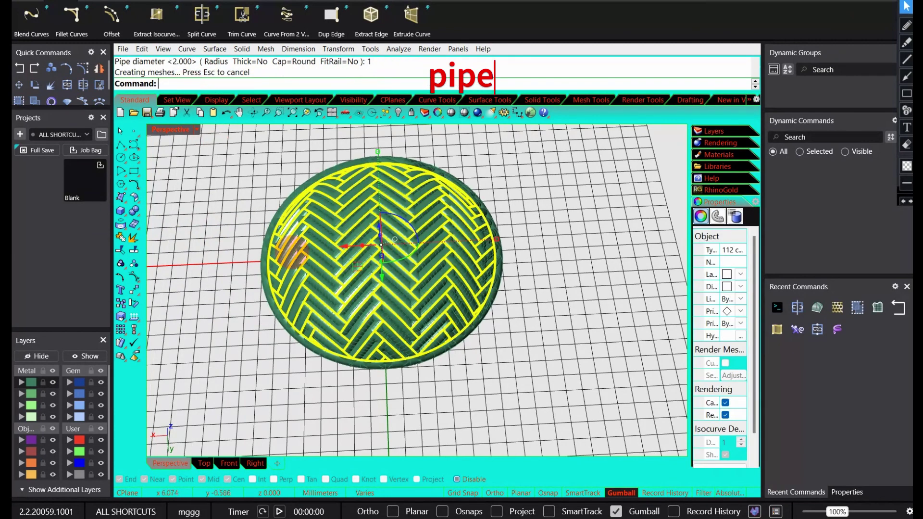
{"action": "key", "text": "ctrl+z"}
{"action": "key", "text": "Return"}
{"action": "type", "text": "0.7"}
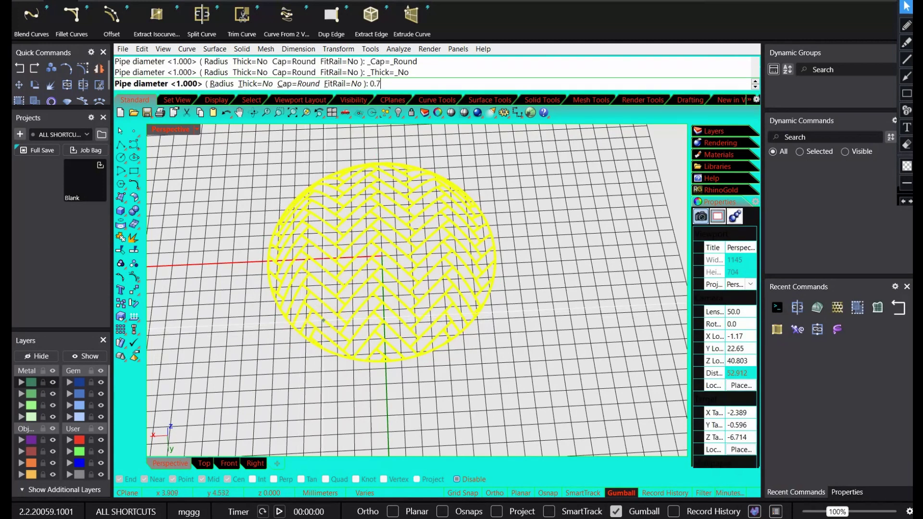
{"action": "right_click", "coordinate": [323, 320]}
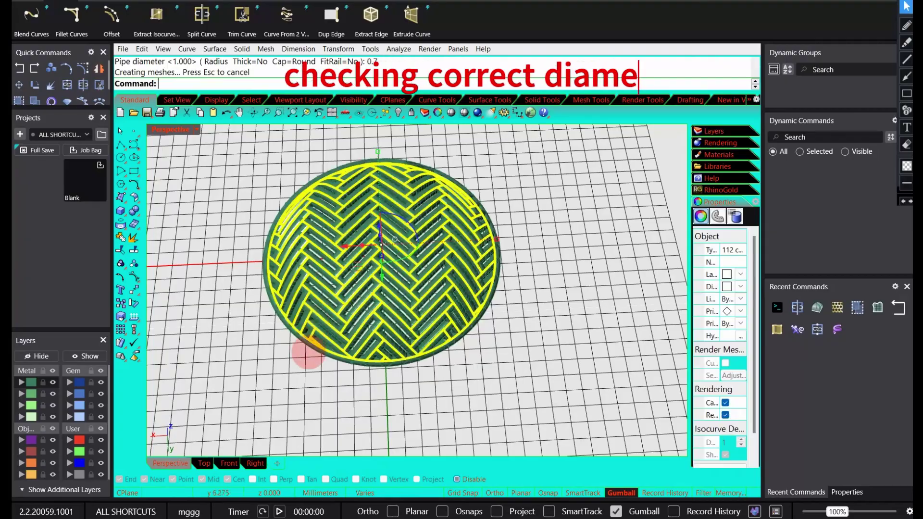
{"action": "mouse_move", "coordinate": [317, 356]}
{"action": "right_mouse_down"}
{"action": "mouse_move", "coordinate": [428, 315]}
{"action": "mouse_move", "coordinate": [330, 274]}
{"action": "mouse_move", "coordinate": [411, 282]}
{"action": "right_mouse_up"}
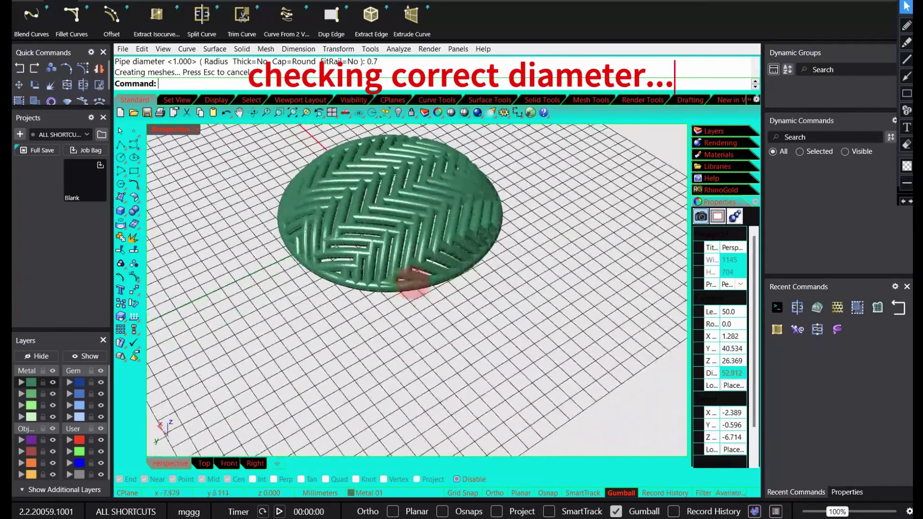
{"action": "scroll", "coordinate": [499, 280], "scroll_direction": "up", "scroll_amount": 5}
{"action": "scroll", "coordinate": [498, 279], "scroll_direction": "down", "scroll_amount": 3}
{"action": "scroll", "coordinate": [439, 274], "scroll_direction": "down", "scroll_amount": 3}
{"action": "mouse_move", "coordinate": [433, 220]}
{"action": "right_mouse_down"}
{"action": "mouse_move", "coordinate": [587, 227]}
{"action": "mouse_move", "coordinate": [344, 286]}
{"action": "mouse_move", "coordinate": [429, 268]}
{"action": "mouse_move", "coordinate": [409, 272]}
{"action": "right_mouse_up"}
{"action": "scroll", "coordinate": [406, 279], "scroll_direction": "down", "scroll_amount": 3}
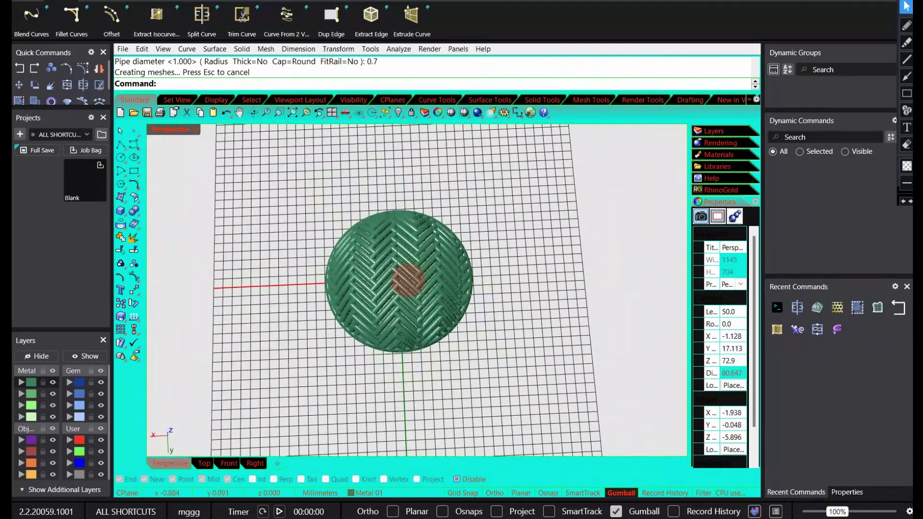
{"action": "key", "text": "ctrl+z"}
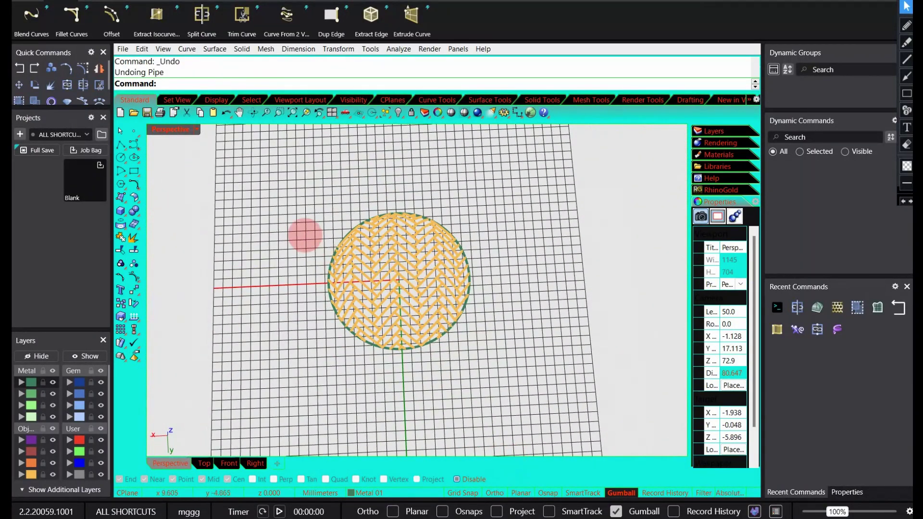
Pipe all the herringbone pattern curves on the dome
{"action": "left_click_drag", "start_coordinate": [470, 366], "coordinate": [257, 204]}
{"action": "right_click", "coordinate": [258, 204]}
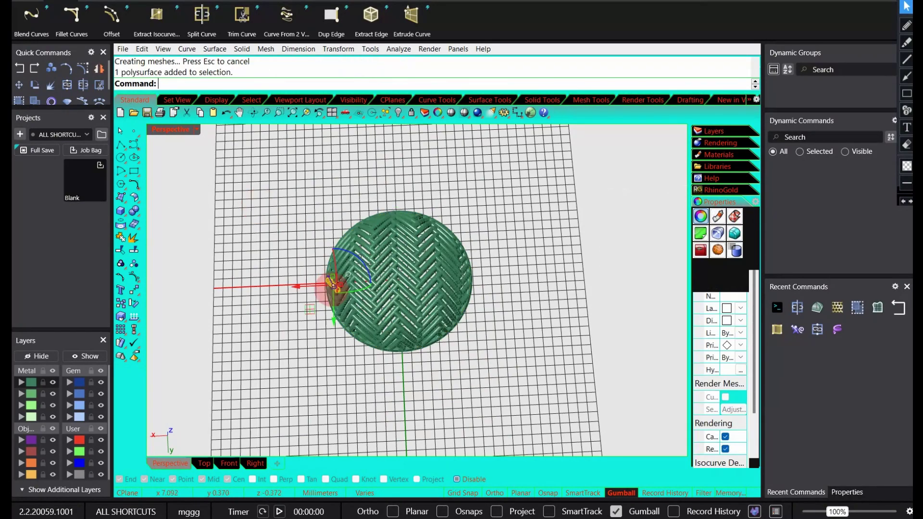
{"action": "right_click_drag", "start_coordinate": [313, 366], "coordinate": [399, 277]}
{"action": "scroll", "coordinate": [399, 276], "scroll_direction": "up", "scroll_amount": 2}
{"action": "scroll", "coordinate": [435, 275], "scroll_direction": "up", "scroll_amount": 2}
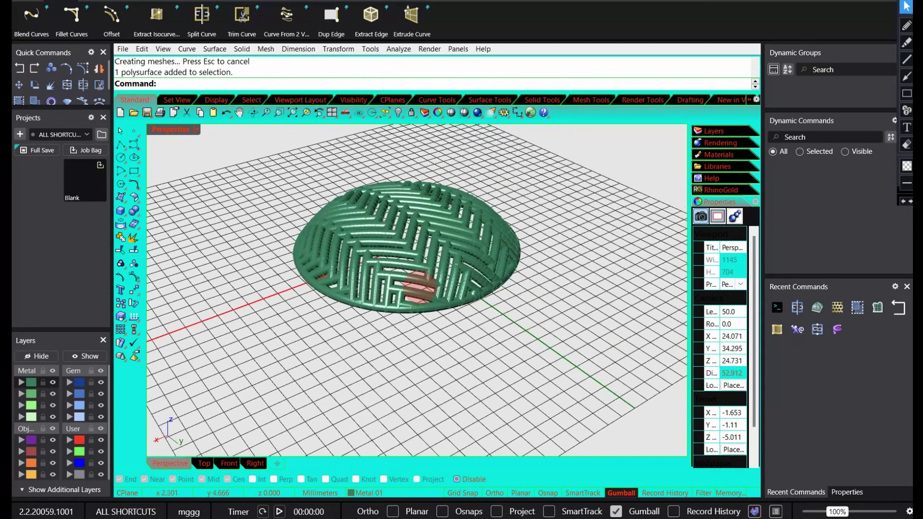
{"action": "type", "text": "sc"}
Select the pattern curves and hide them, leaving the pipe lattice
{"action": "key", "text": "Return"}
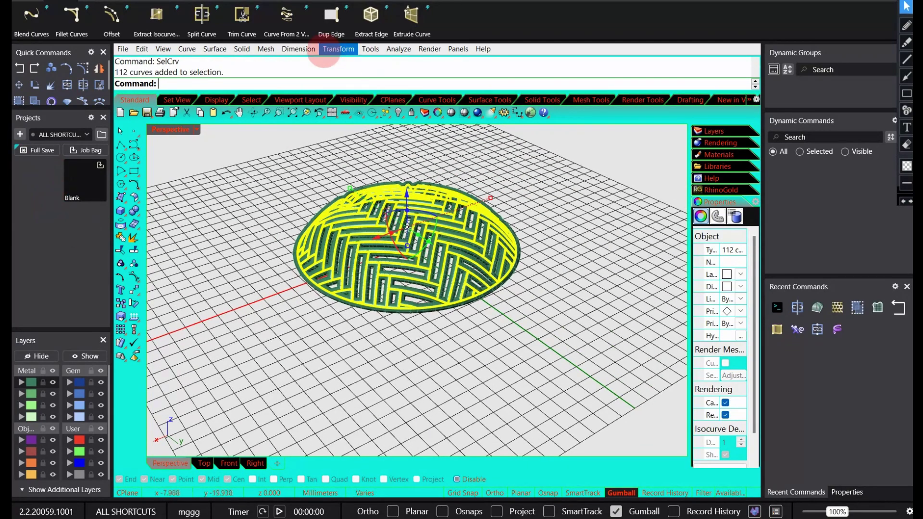
{"action": "left_click", "coordinate": [398, 112]}
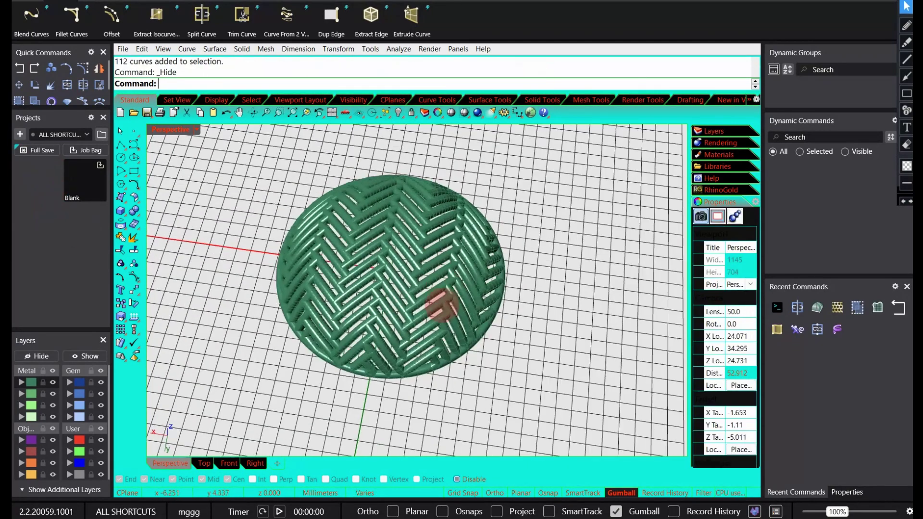
{"action": "mouse_move", "coordinate": [436, 305]}
{"action": "right_mouse_down"}
{"action": "mouse_move", "coordinate": [433, 205]}
{"action": "mouse_move", "coordinate": [411, 263]}
{"action": "mouse_move", "coordinate": [449, 181]}
{"action": "mouse_move", "coordinate": [486, 228]}
{"action": "mouse_move", "coordinate": [361, 305]}
{"action": "mouse_move", "coordinate": [412, 268]}
{"action": "mouse_move", "coordinate": [391, 274]}
{"action": "right_mouse_up"}
{"action": "scroll", "coordinate": [403, 267], "scroll_direction": "up", "scroll_amount": 5}
{"action": "scroll", "coordinate": [403, 267], "scroll_direction": "down", "scroll_amount": 3}
{"action": "scroll", "coordinate": [422, 206], "scroll_direction": "down", "scroll_amount": 5}
{"action": "scroll", "coordinate": [412, 278], "scroll_direction": "up", "scroll_amount": 3}
{"action": "scroll", "coordinate": [422, 290], "scroll_direction": "up", "scroll_amount": 2}
{"action": "scroll", "coordinate": [391, 274], "scroll_direction": "down", "scroll_amount": 2}
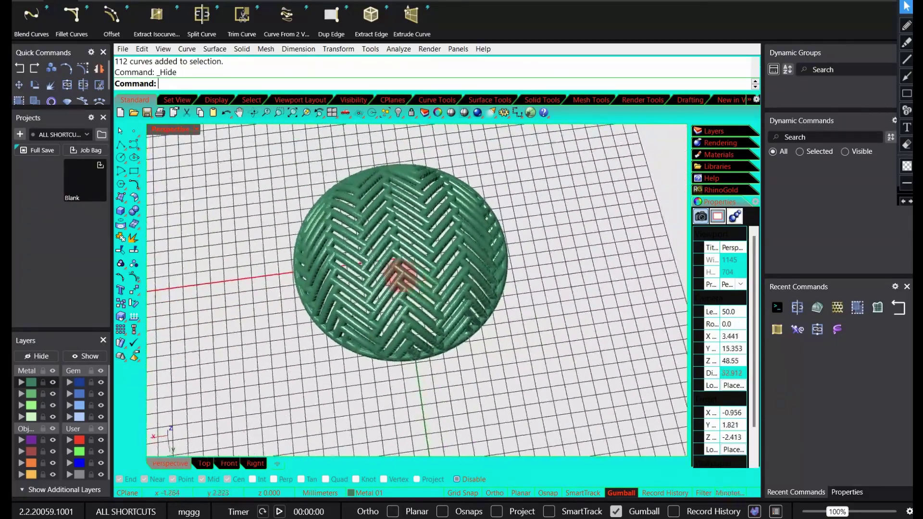
Select the new pipe solids and group them with the dome surface
{"action": "left_click", "coordinate": [392, 271]}
{"action": "left_click", "coordinate": [607, 247]}
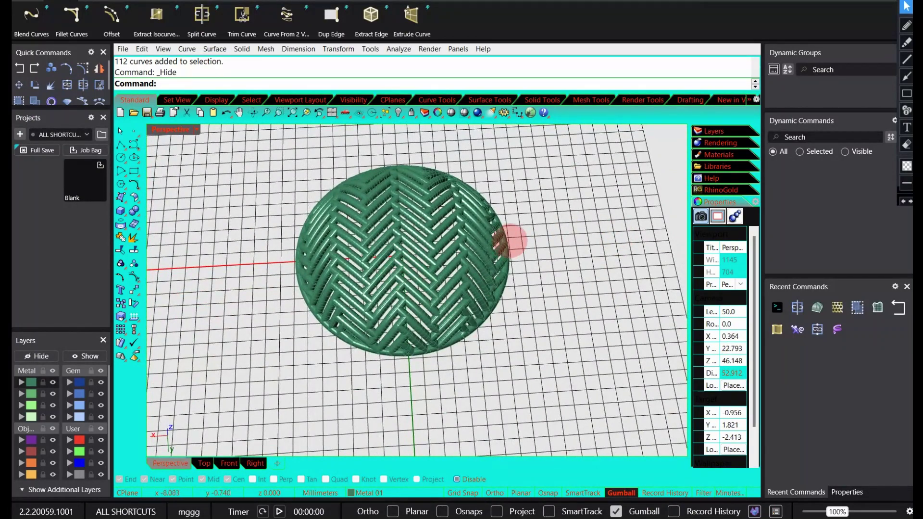
{"action": "type", "text": "s"}
{"action": "key", "text": "Return"}
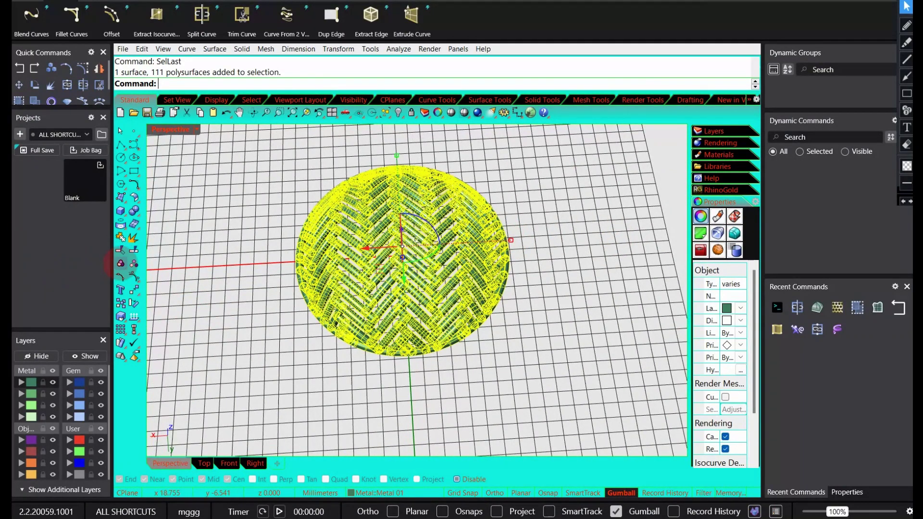
{"action": "left_click", "coordinate": [120, 263]}
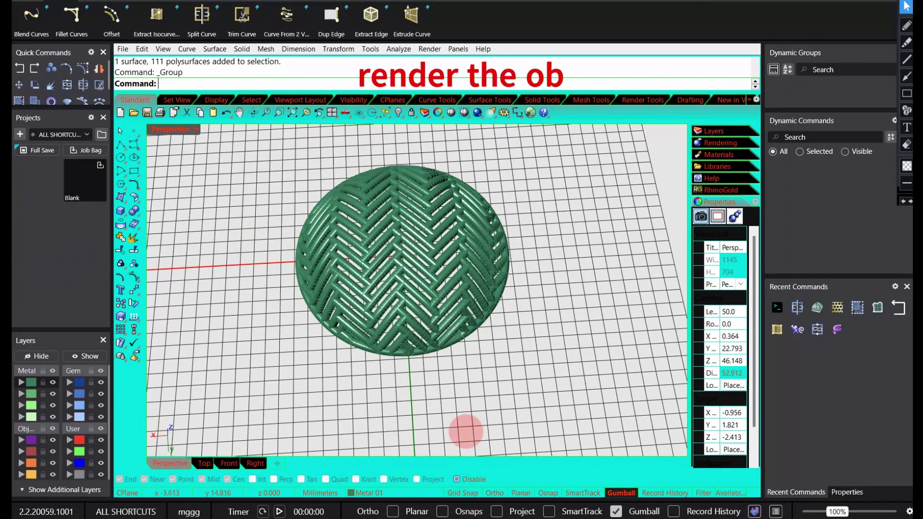
{"action": "right_click_drag", "start_coordinate": [464, 428], "coordinate": [457, 401]}
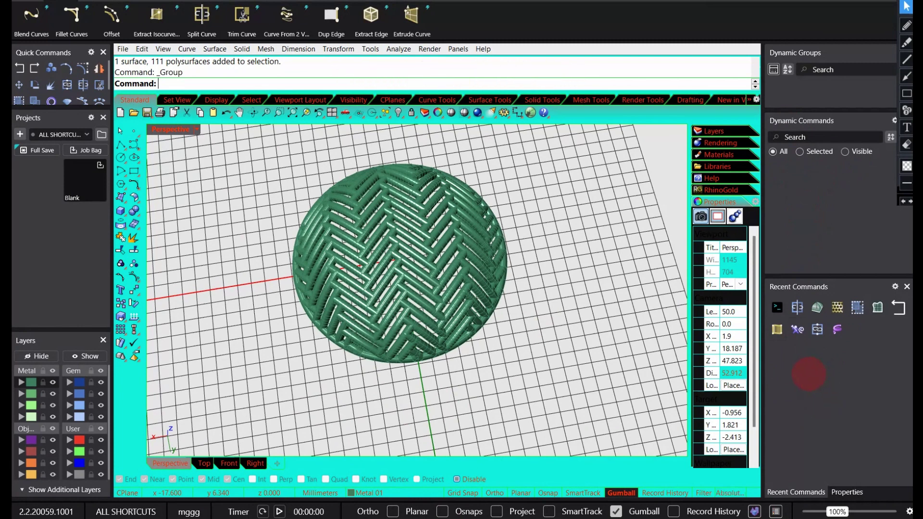
{"action": "key", "text": "ctrl+a"}
Assign the Yellow Gold-14k material to the dome
{"action": "left_click", "coordinate": [700, 181]}
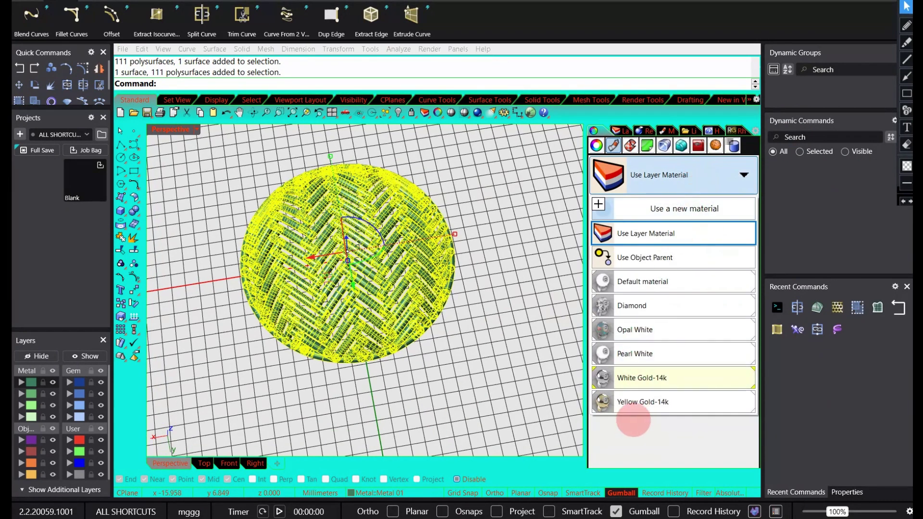
{"action": "left_click", "coordinate": [641, 402]}
{"action": "left_click", "coordinate": [529, 369]}
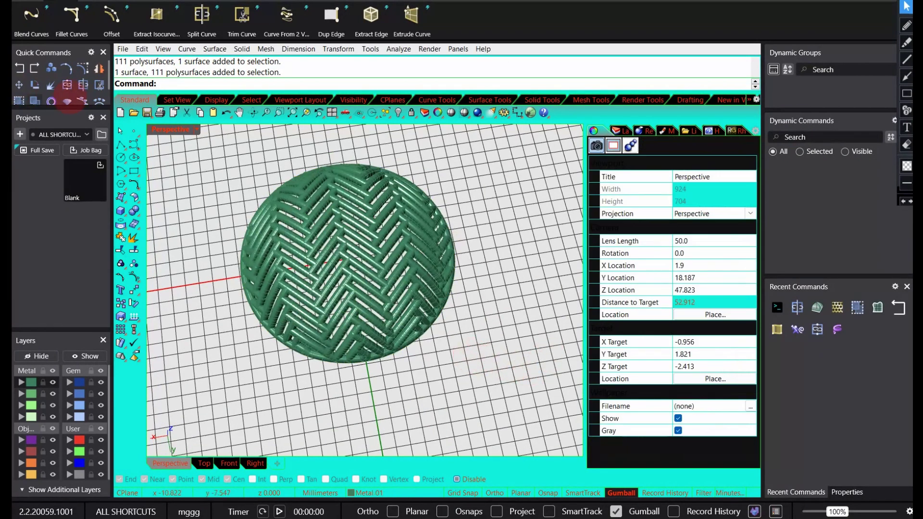
Switch Perspective to Rendered display and maximise the view of the gold dome
{"action": "left_click", "coordinate": [192, 130]}
{"action": "left_click", "coordinate": [250, 35]}
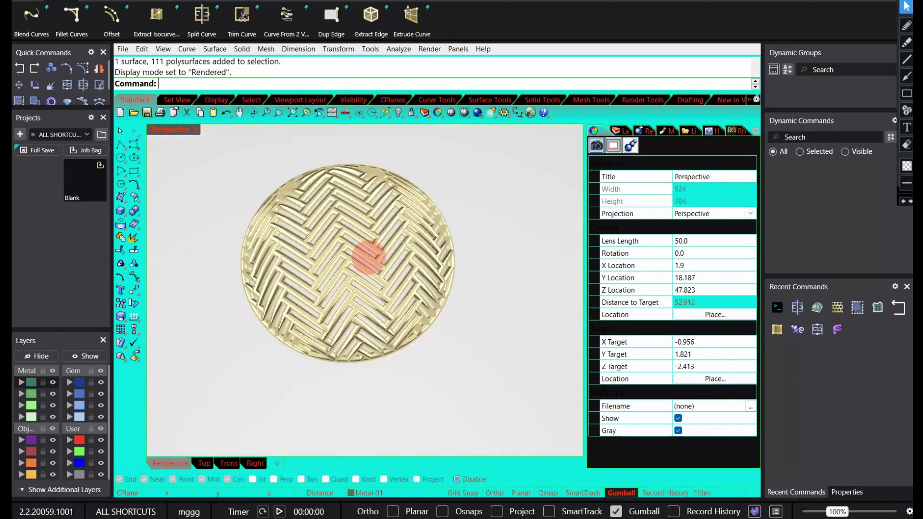
{"action": "mouse_move", "coordinate": [428, 230]}
{"action": "right_mouse_down"}
{"action": "mouse_move", "coordinate": [437, 175]}
{"action": "mouse_move", "coordinate": [483, 206]}
{"action": "mouse_move", "coordinate": [378, 276]}
{"action": "mouse_move", "coordinate": [407, 230]}
{"action": "mouse_move", "coordinate": [587, 197]}
{"action": "right_mouse_up"}
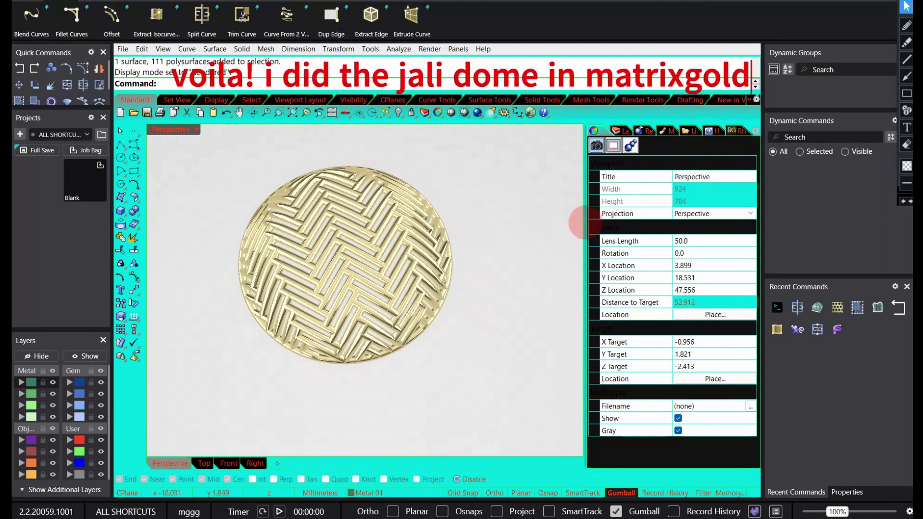
{"action": "left_click_drag", "start_coordinate": [705, 219], "coordinate": [707, 219]}
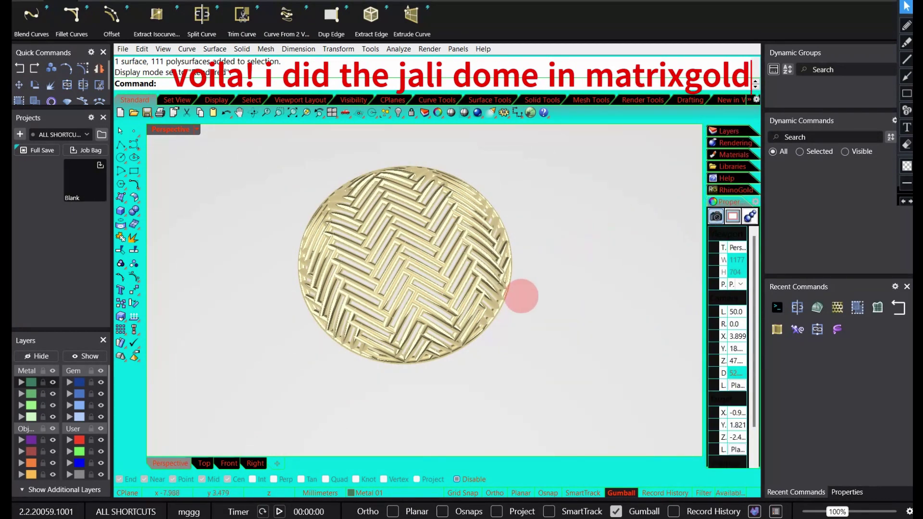
{"action": "mouse_move", "coordinate": [398, 305]}
{"action": "right_mouse_down"}
{"action": "mouse_move", "coordinate": [416, 264]}
{"action": "mouse_move", "coordinate": [419, 276]}
{"action": "mouse_move", "coordinate": [488, 222]}
{"action": "mouse_move", "coordinate": [464, 215]}
{"action": "mouse_move", "coordinate": [473, 274]}
{"action": "mouse_move", "coordinate": [546, 278]}
{"action": "mouse_move", "coordinate": [486, 190]}
{"action": "mouse_move", "coordinate": [467, 179]}
{"action": "mouse_move", "coordinate": [428, 221]}
{"action": "mouse_move", "coordinate": [405, 309]}
{"action": "mouse_move", "coordinate": [482, 267]}
{"action": "right_mouse_up"}
{"action": "key", "text": "Return"}
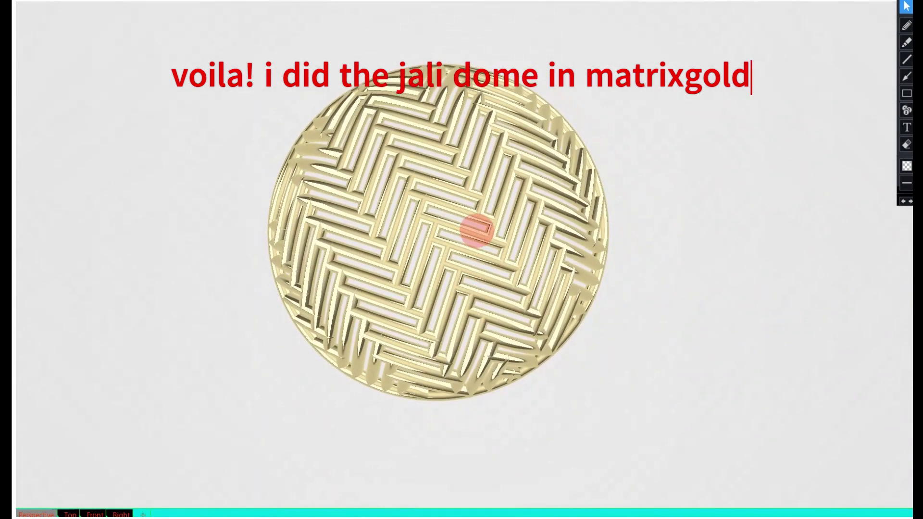
{"action": "scroll", "coordinate": [518, 131], "scroll_direction": "up", "scroll_amount": 2}
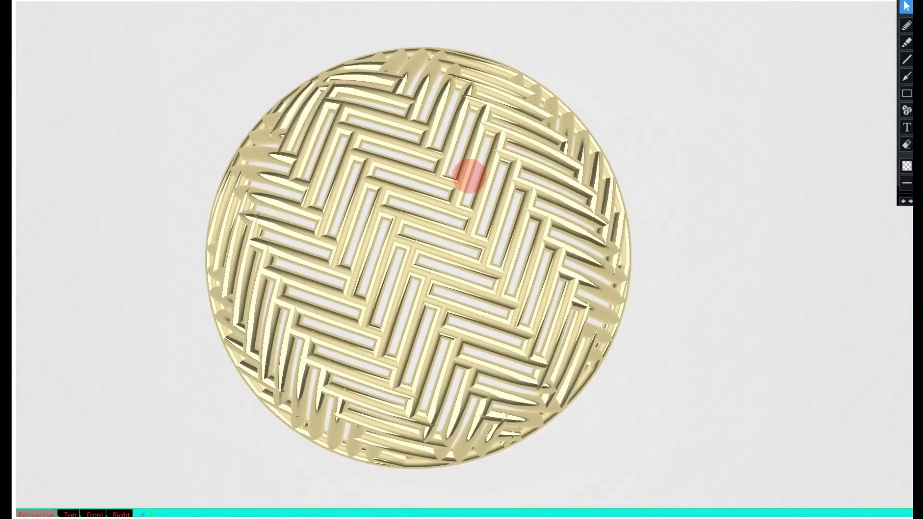